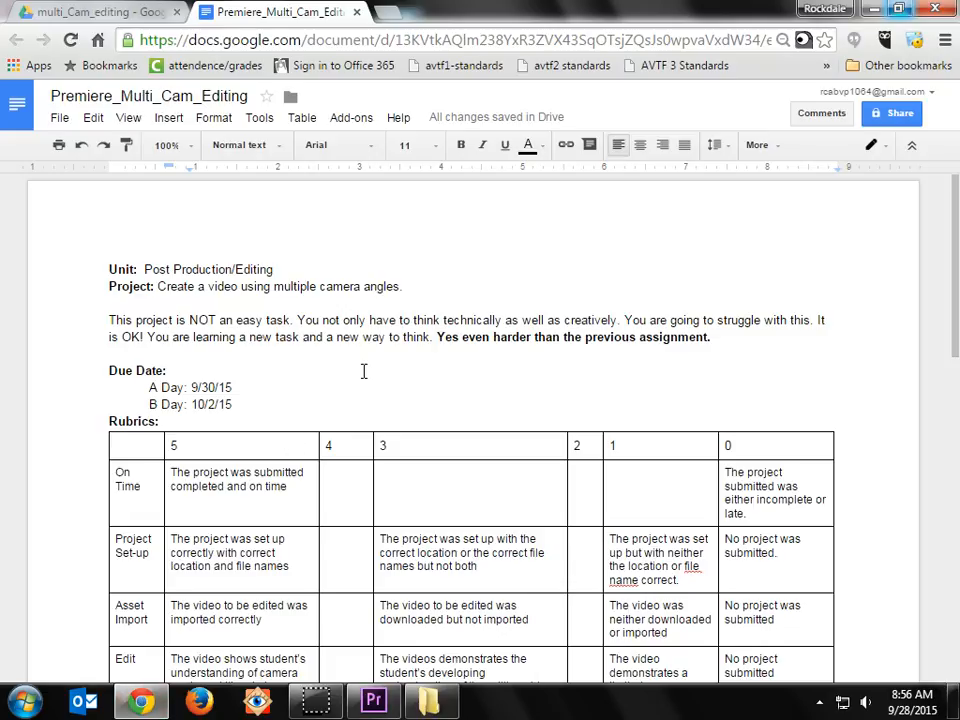
Step: Review the project description and the numbered procedure in the Premiere_Multi_Cam_Editing assignment document
{"action": "left_click_drag", "start_coordinate": [158, 288], "coordinate": [422, 274]}
{"action": "left_click", "coordinate": [425, 277]}
{"action": "left_click_drag", "start_coordinate": [109, 322], "coordinate": [309, 337]}
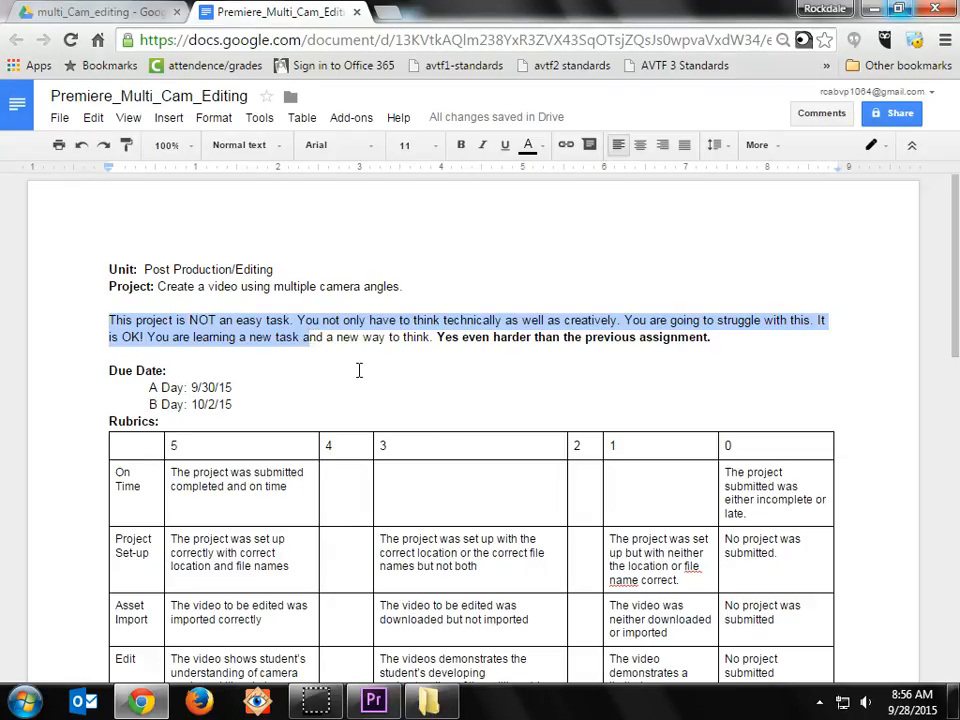
{"action": "scroll", "coordinate": [589, 396], "scroll_direction": "down", "scroll_amount": 8}
{"action": "scroll", "coordinate": [589, 396], "scroll_direction": "down", "scroll_amount": 2}
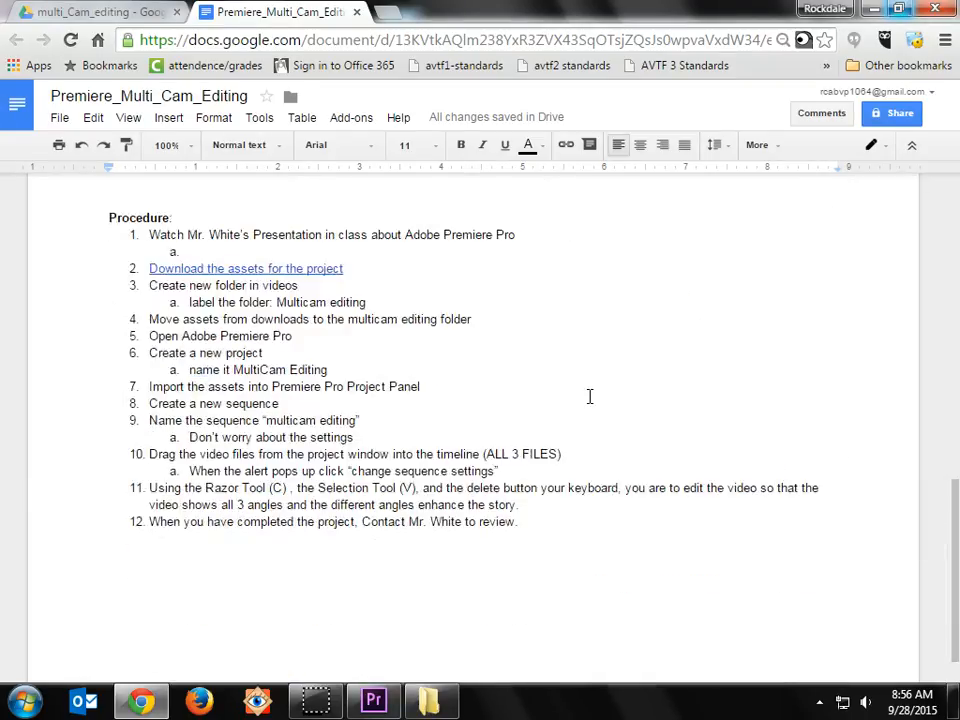
{"action": "scroll", "coordinate": [656, 454], "scroll_direction": "up", "scroll_amount": 15}
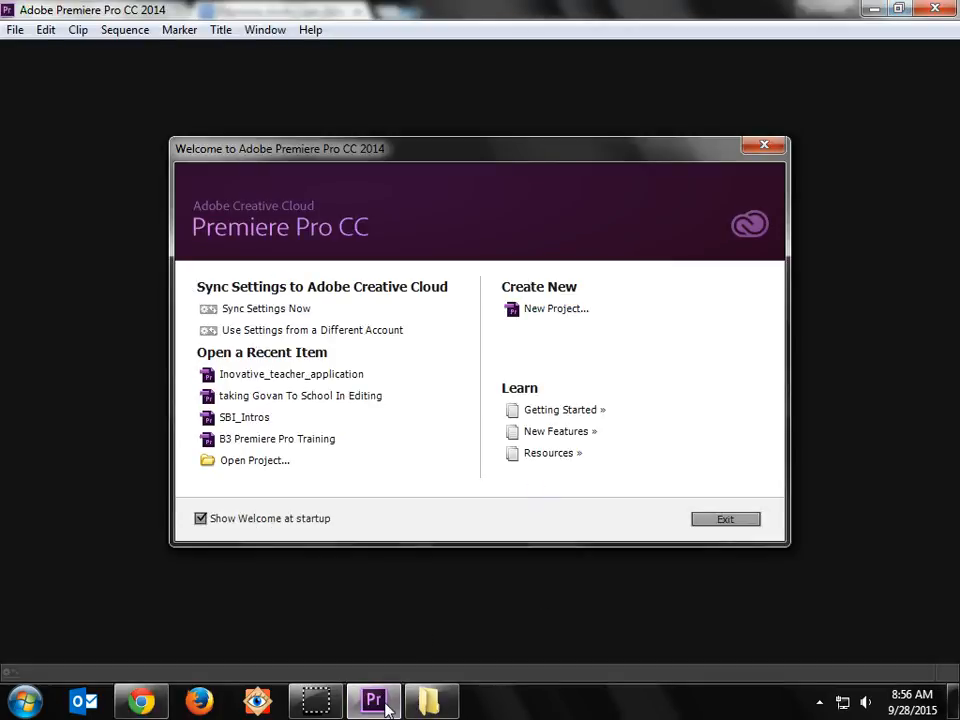
Step: Switch to the file explorer and open the multicam folder inside AVTF 1 Premiere Pro Lesson 2015
{"action": "left_click", "coordinate": [443, 705]}
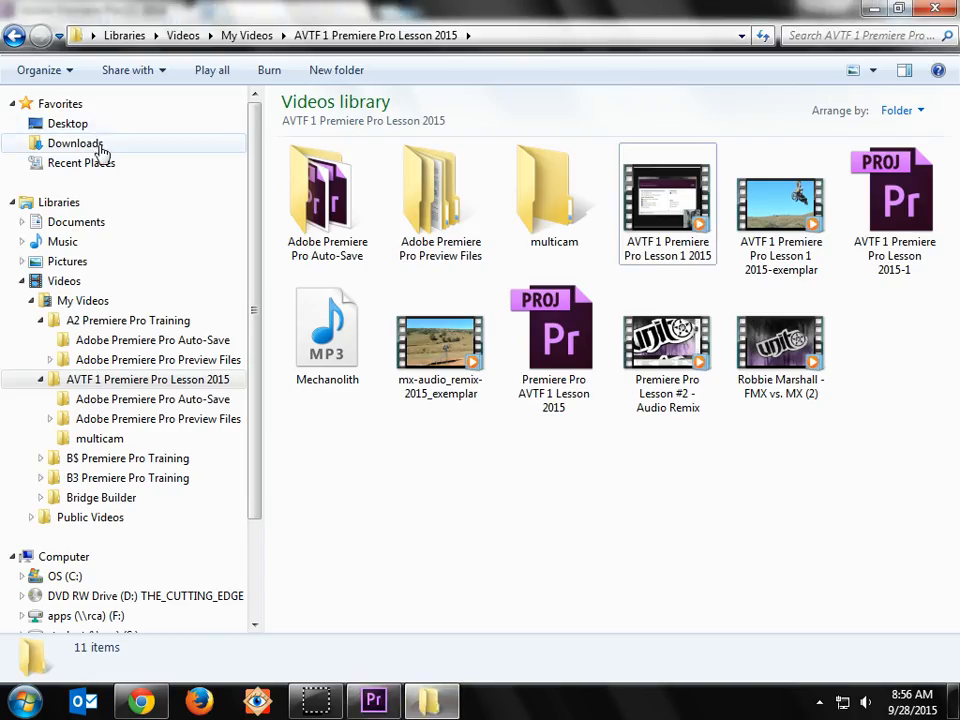
{"action": "left_click", "coordinate": [520, 186]}
{"action": "double_click", "coordinate": [520, 186]}
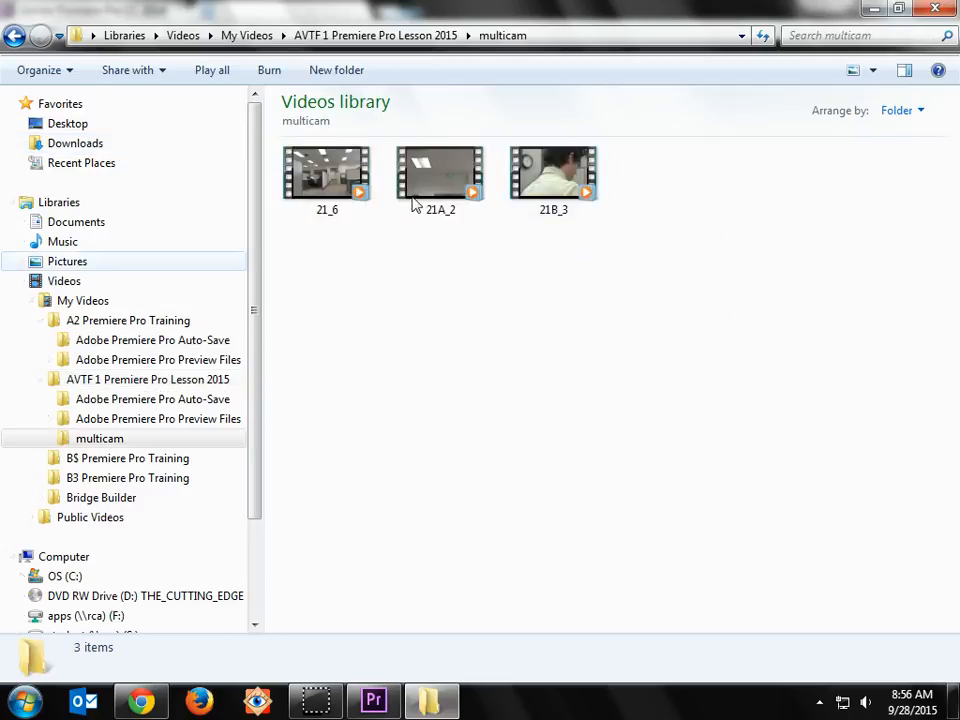
Step: Switch to Premiere Pro and start a new project located in Videos > AVTF 1 Premiere Pro Lesson 2015 > multicam
{"action": "left_click", "coordinate": [378, 703]}
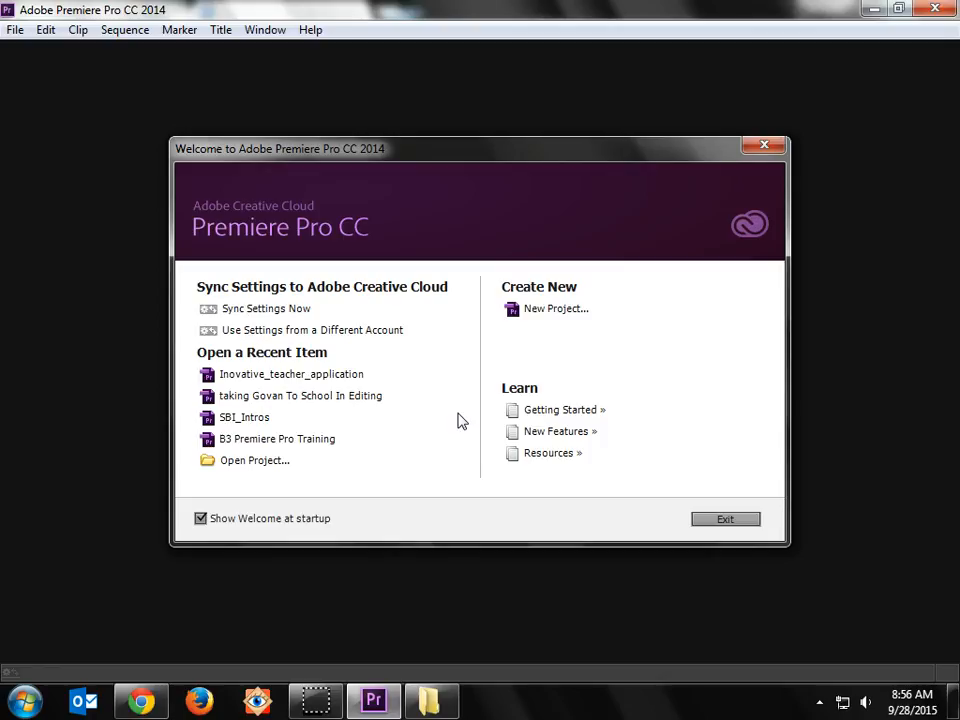
{"action": "left_click", "coordinate": [544, 314]}
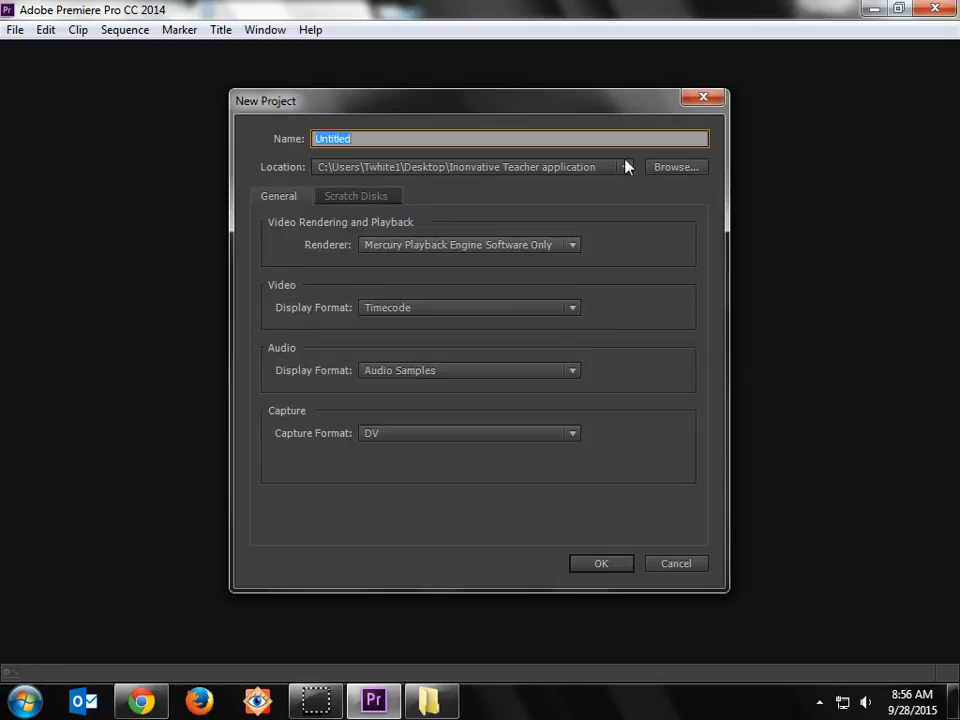
{"action": "left_click", "coordinate": [654, 166]}
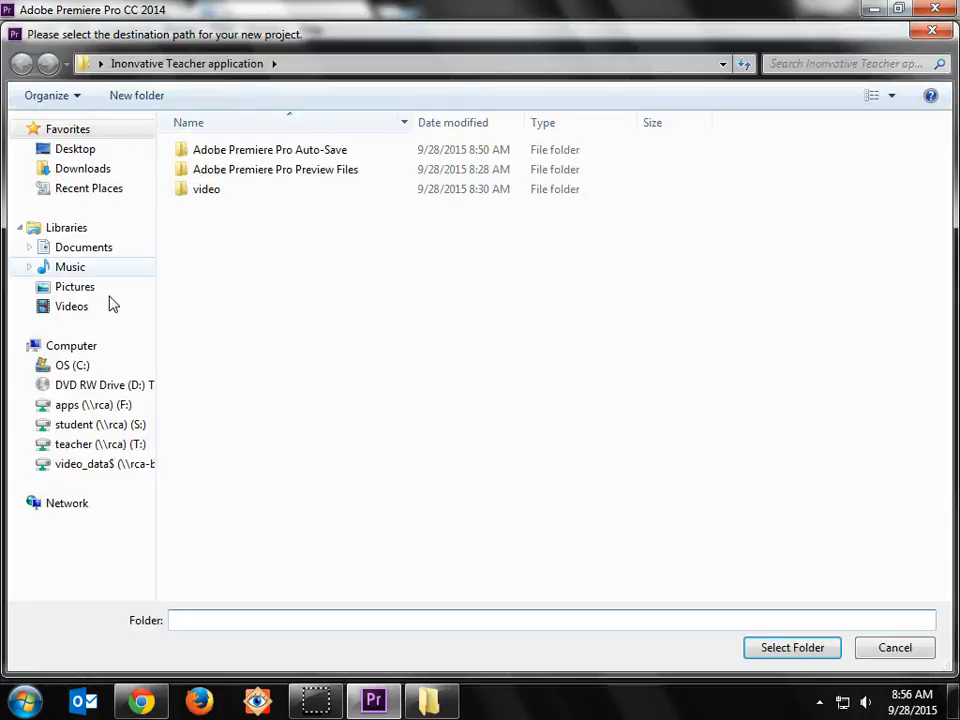
{"action": "left_click", "coordinate": [72, 307]}
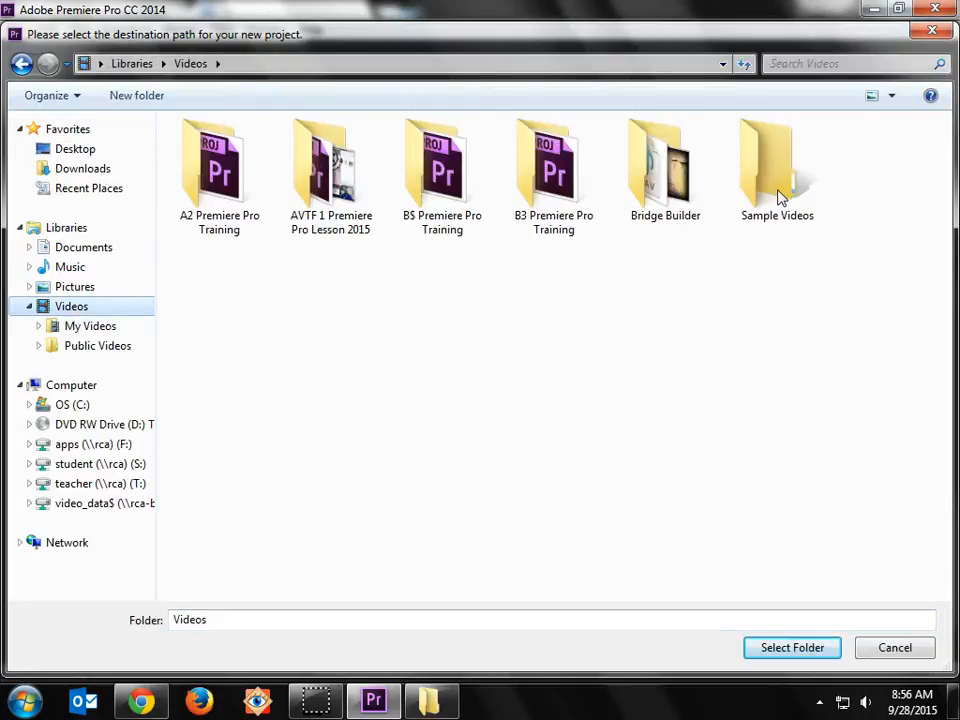
{"action": "double_click", "coordinate": [316, 177]}
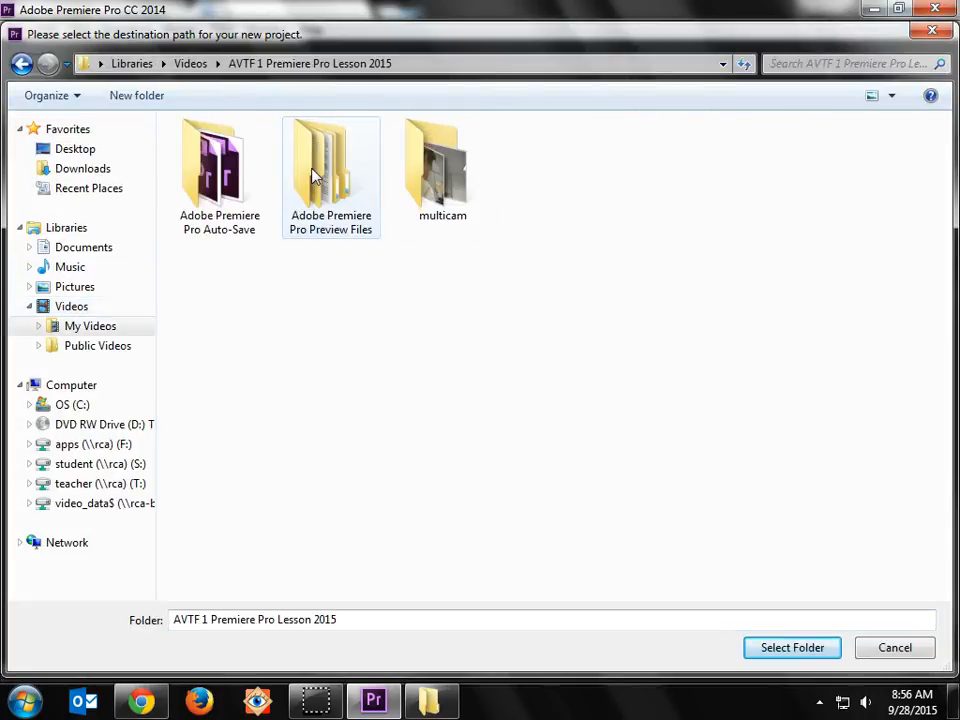
{"action": "double_click", "coordinate": [450, 169]}
{"action": "left_click", "coordinate": [310, 619]}
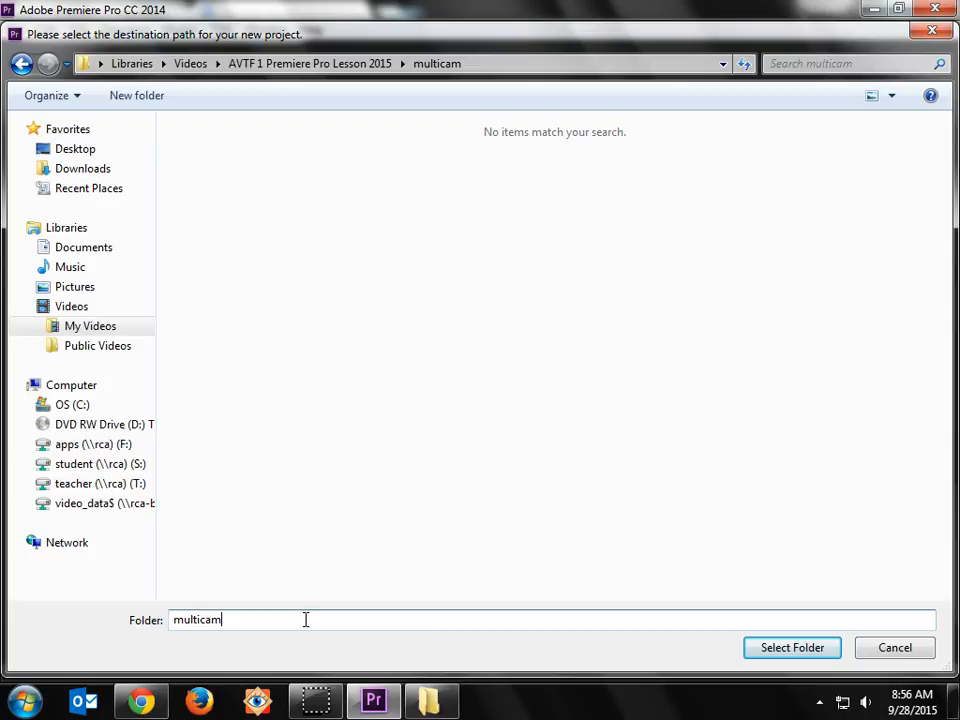
{"action": "left_click", "coordinate": [812, 650]}
Step: Name the new project multicam_lesson and create it
{"action": "left_click_drag", "start_coordinate": [352, 139], "coordinate": [296, 139]}
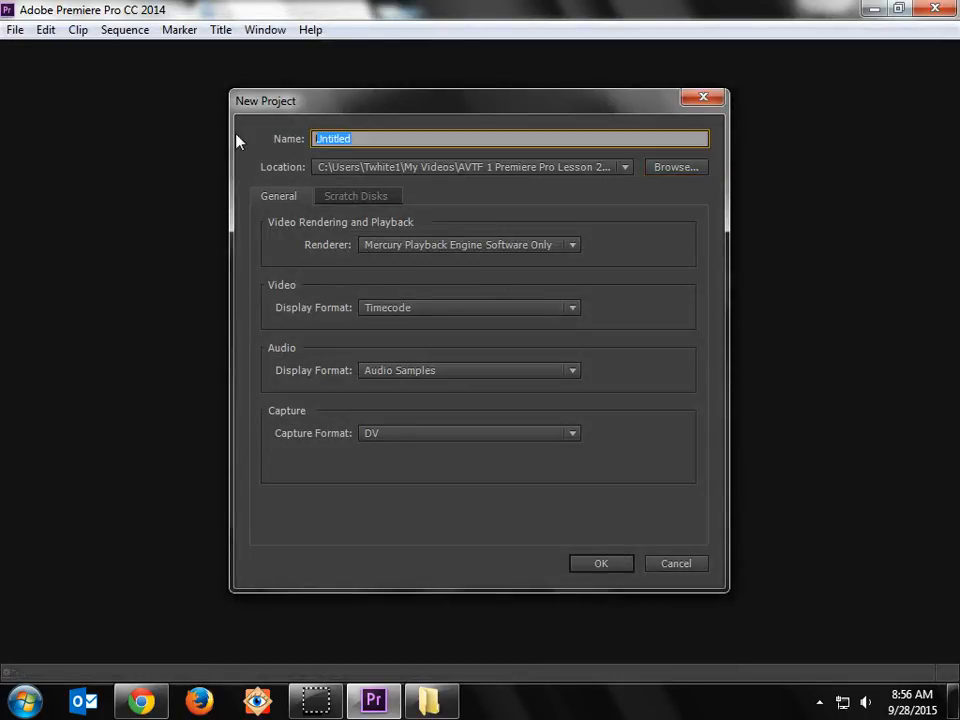
{"action": "type", "text": "multicam_t"}
{"action": "type", "text": "esson"}
{"action": "left_click", "coordinate": [608, 566]}
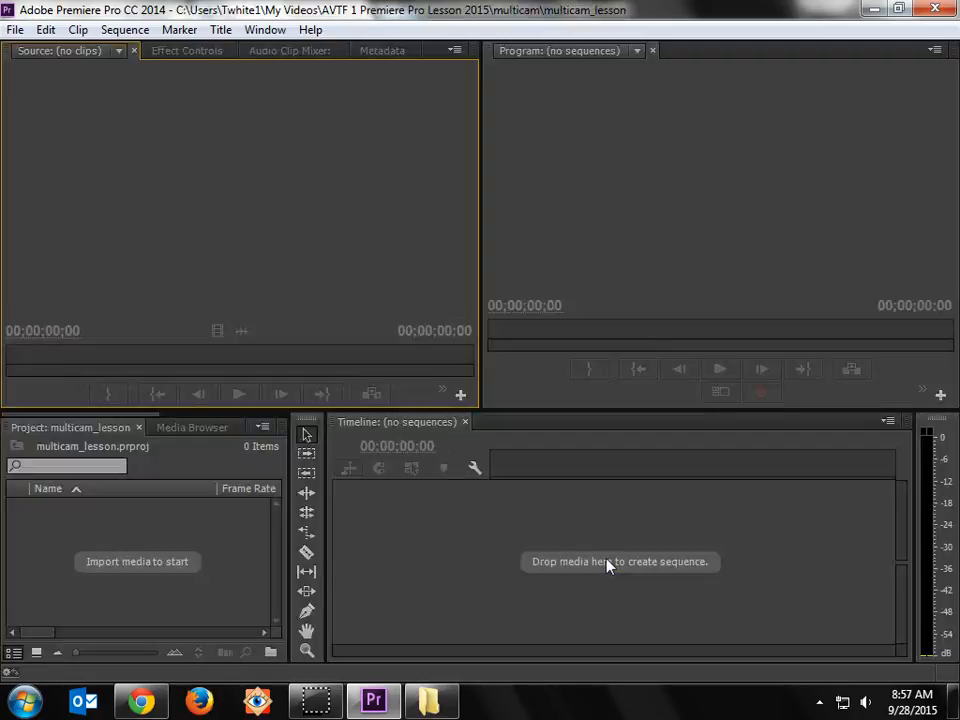
{"action": "left_click", "coordinate": [655, 126]}
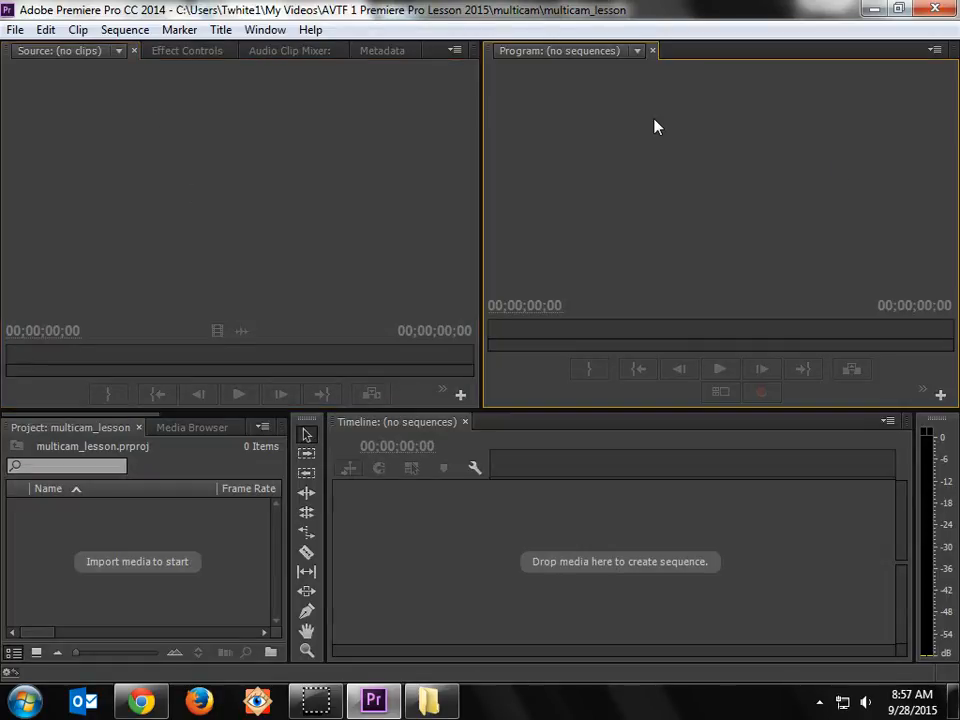
{"action": "left_click", "coordinate": [490, 540]}
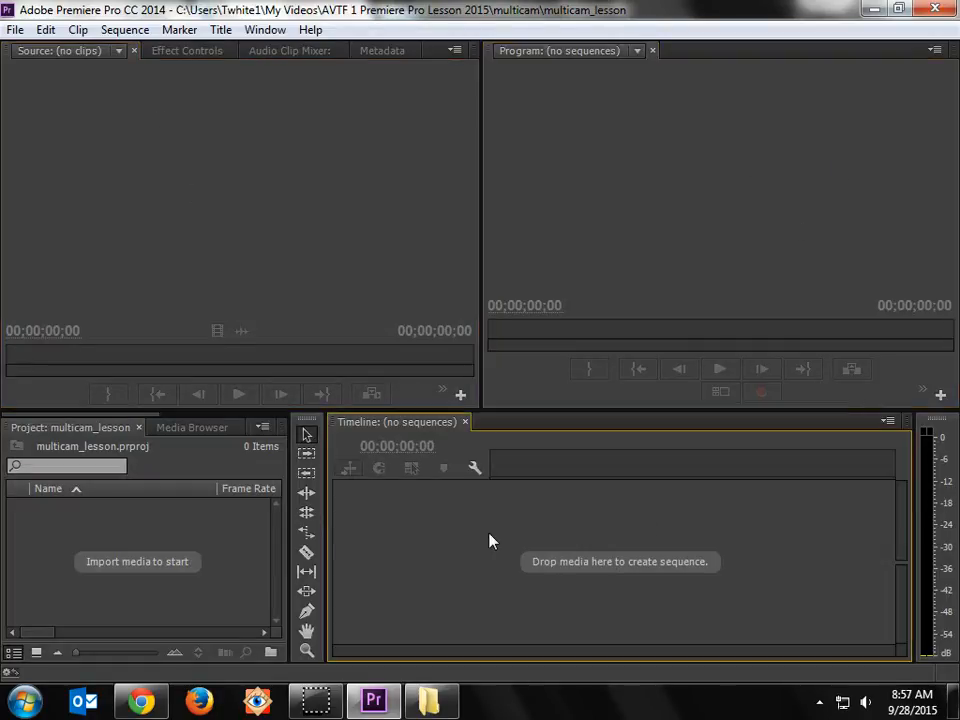
{"action": "left_click", "coordinate": [102, 548]}
Step: Import the clips 21_6, 21A_2 and 21B_3 from the multicam folder in the file explorer into the Premiere project
{"action": "left_click", "coordinate": [428, 700]}
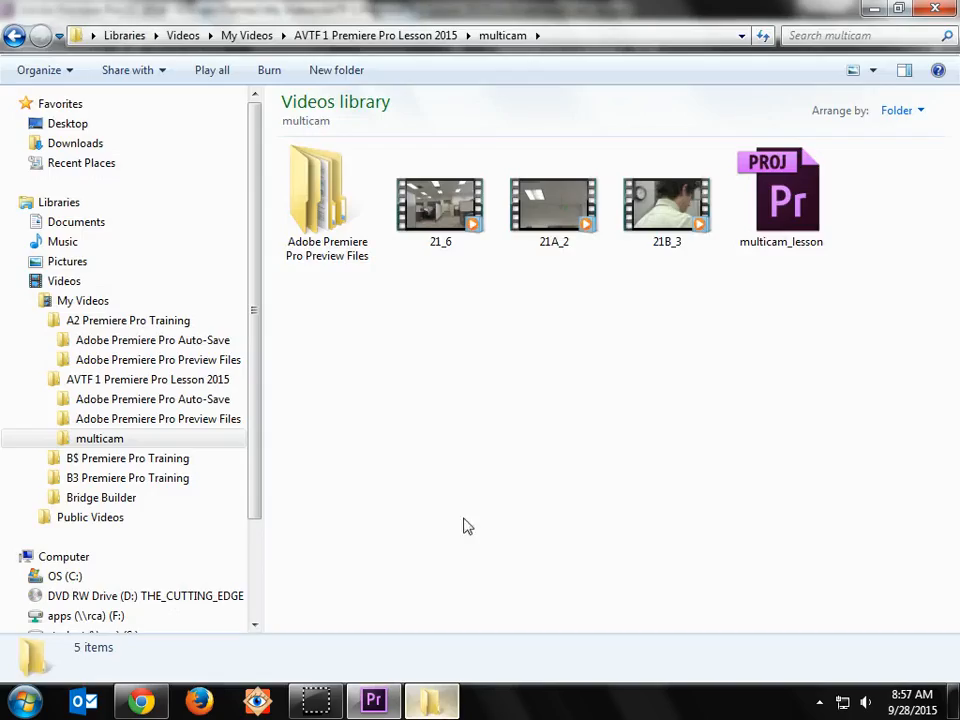
{"action": "left_click", "coordinate": [901, 9]}
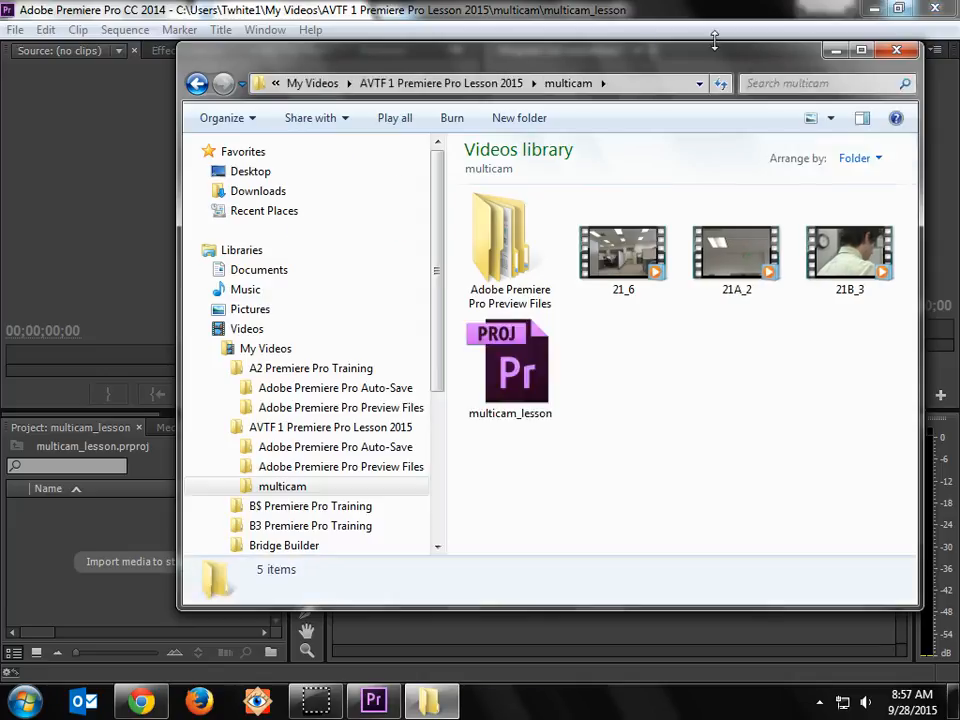
{"action": "left_click_drag", "start_coordinate": [727, 64], "coordinate": [808, 38]}
{"action": "left_click_drag", "start_coordinate": [892, 335], "coordinate": [656, 164]}
{"action": "left_click_drag", "start_coordinate": [705, 225], "coordinate": [97, 556]}
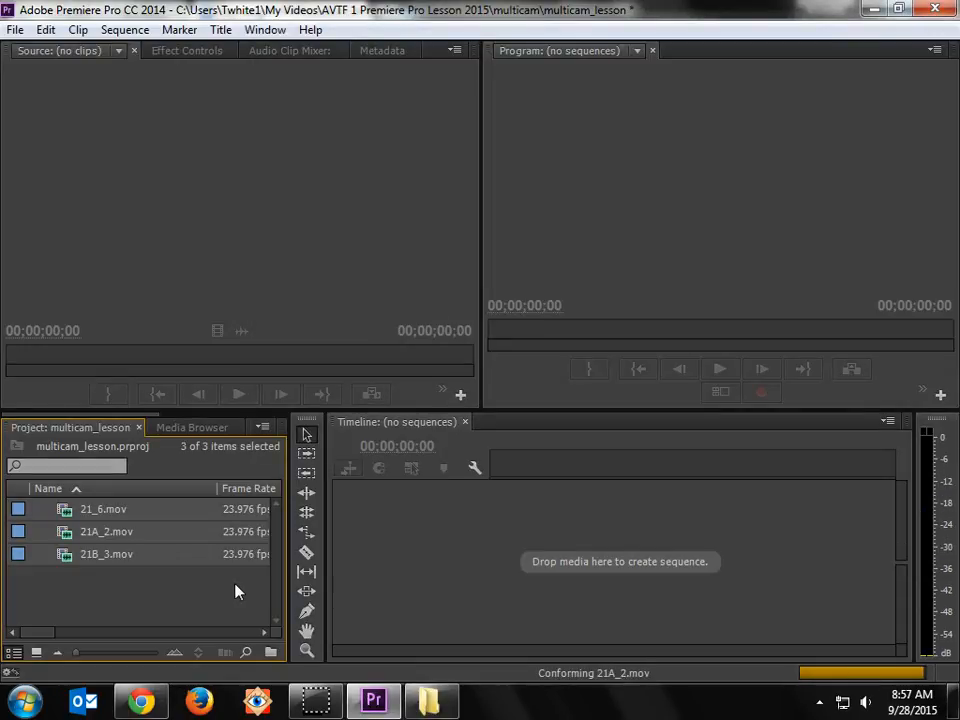
{"action": "left_click", "coordinate": [234, 590]}
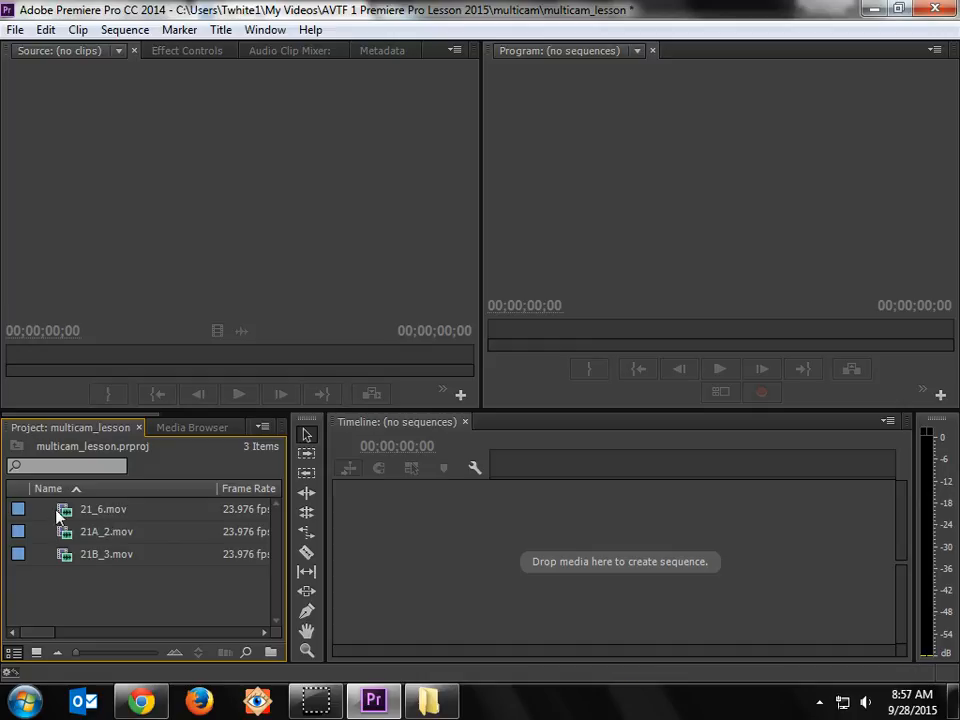
Step: Create a sequence from 21_6.mov and delete the clip from its timeline, leaving the sequence empty
{"action": "left_click_drag", "start_coordinate": [57, 513], "coordinate": [423, 549]}
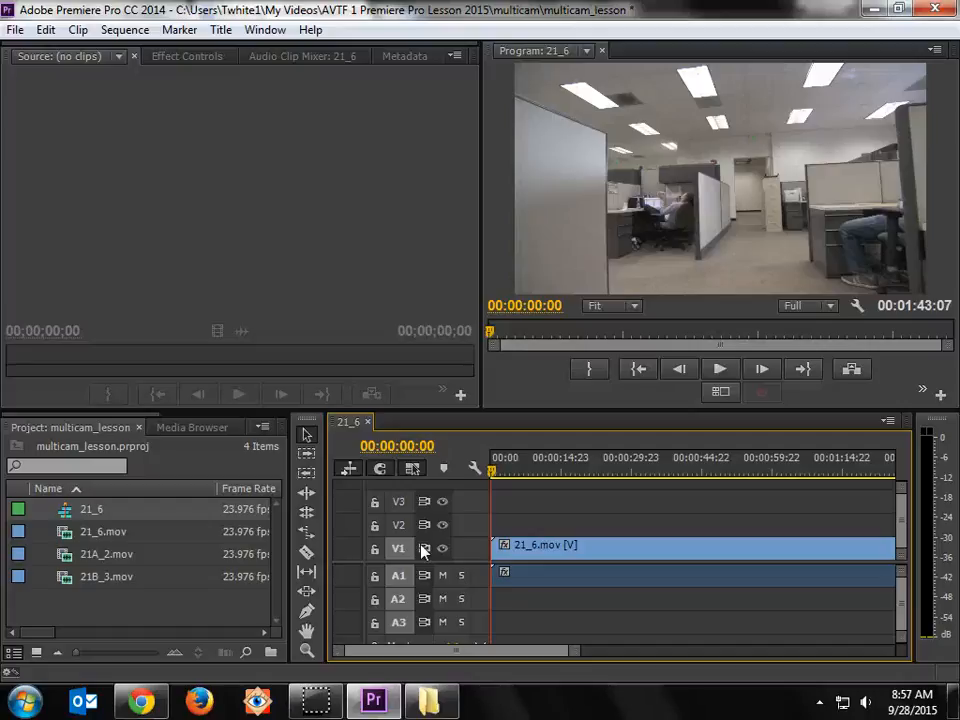
{"action": "left_click", "coordinate": [560, 552]}
{"action": "key", "text": "Delete"}
Step: Preview 21B_3.mov and 21A_2.mov one after the other in the Source Monitor, scrubbing through each clip
{"action": "left_click", "coordinate": [62, 580]}
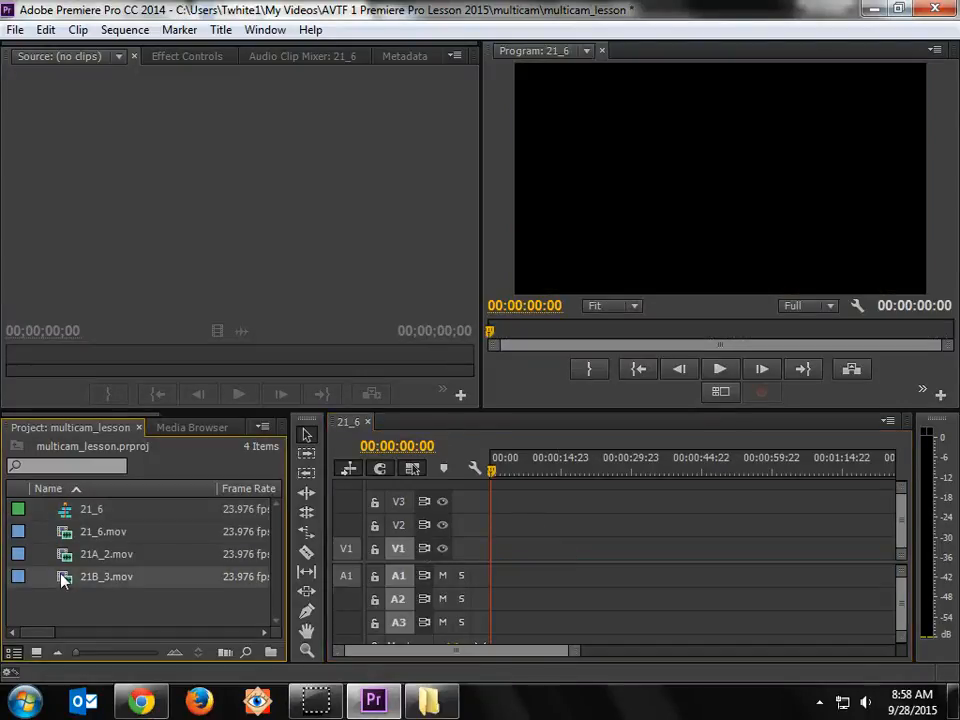
{"action": "double_click", "coordinate": [62, 580]}
{"action": "left_click_drag", "start_coordinate": [223, 369], "coordinate": [319, 359]}
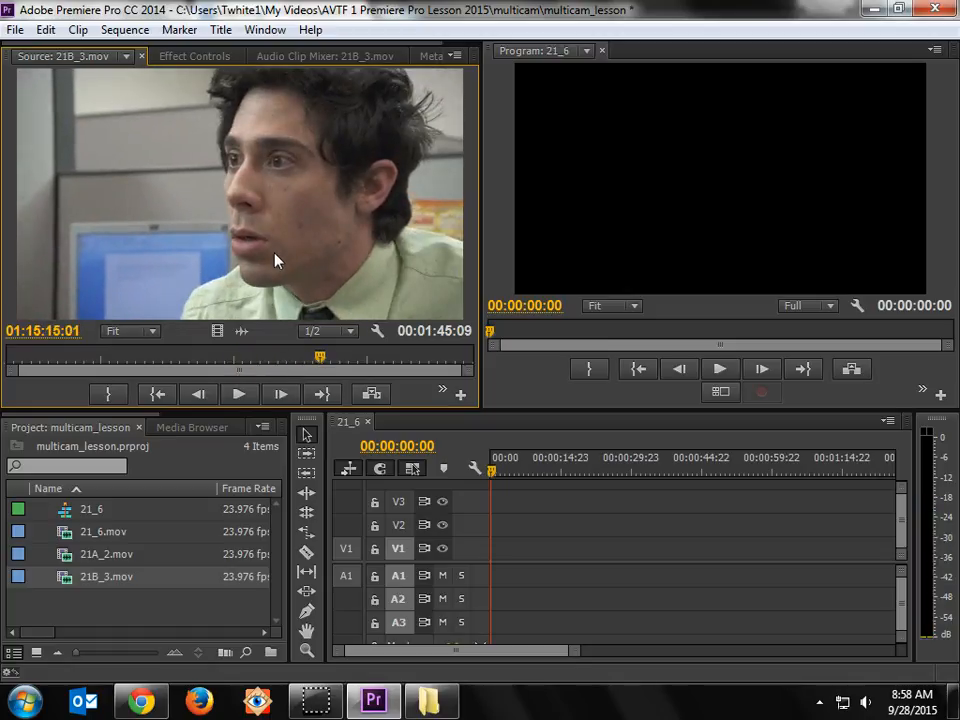
{"action": "double_click", "coordinate": [82, 556]}
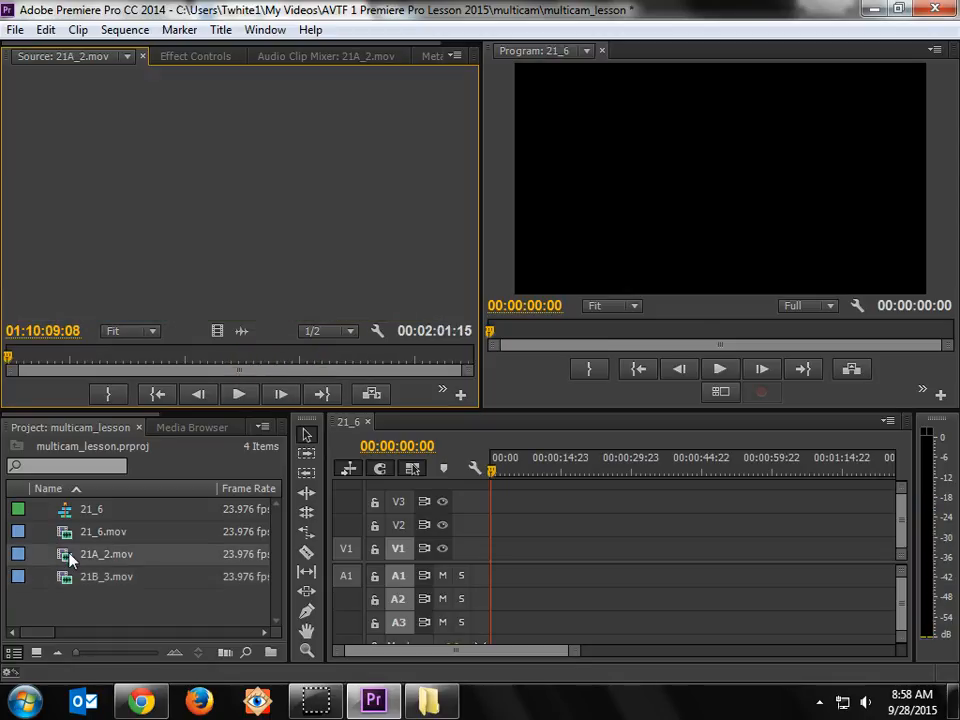
{"action": "left_click_drag", "start_coordinate": [222, 357], "coordinate": [294, 357]}
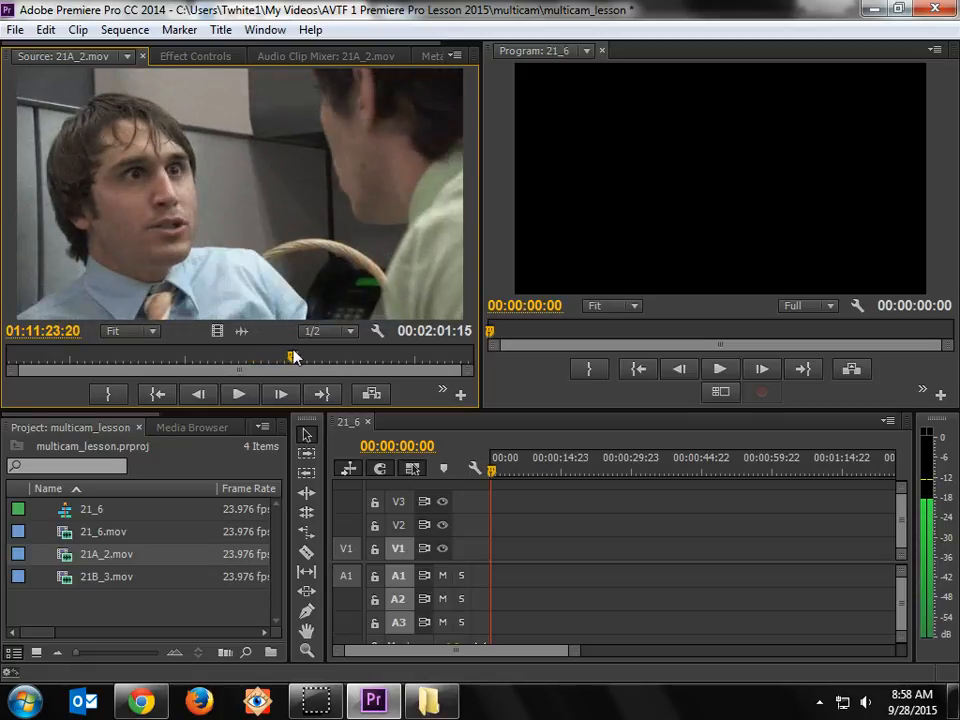
Step: Open 21_6.mov in the Source Monitor and mark an In point after the slate at 01:06:47:21
{"action": "double_click", "coordinate": [70, 532]}
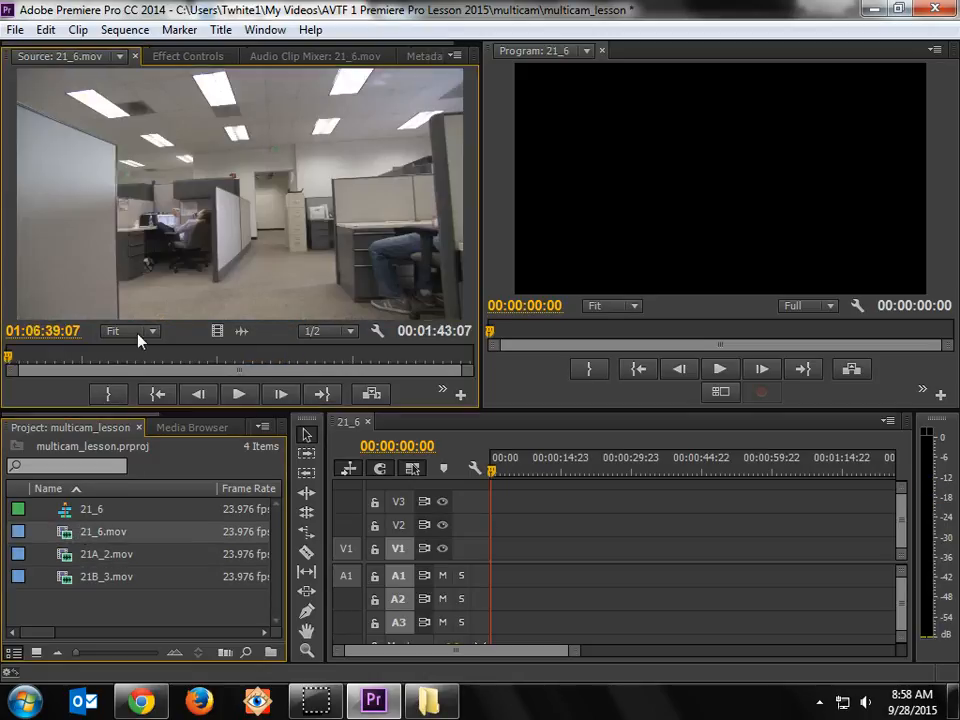
{"action": "left_click_drag", "start_coordinate": [103, 358], "coordinate": [33, 399]}
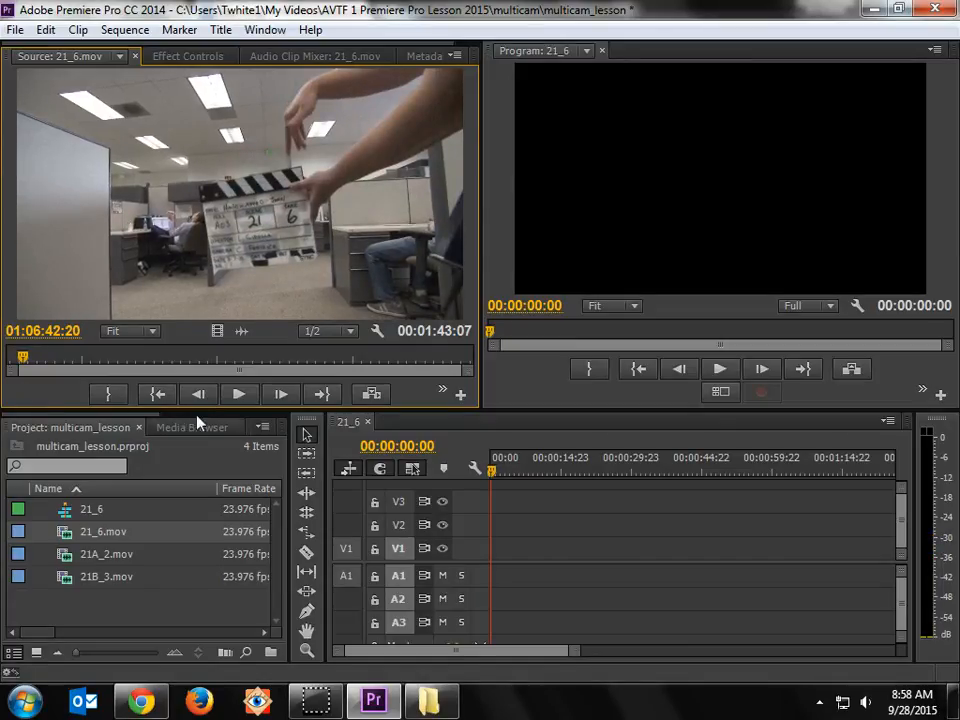
{"action": "left_click", "coordinate": [238, 394]}
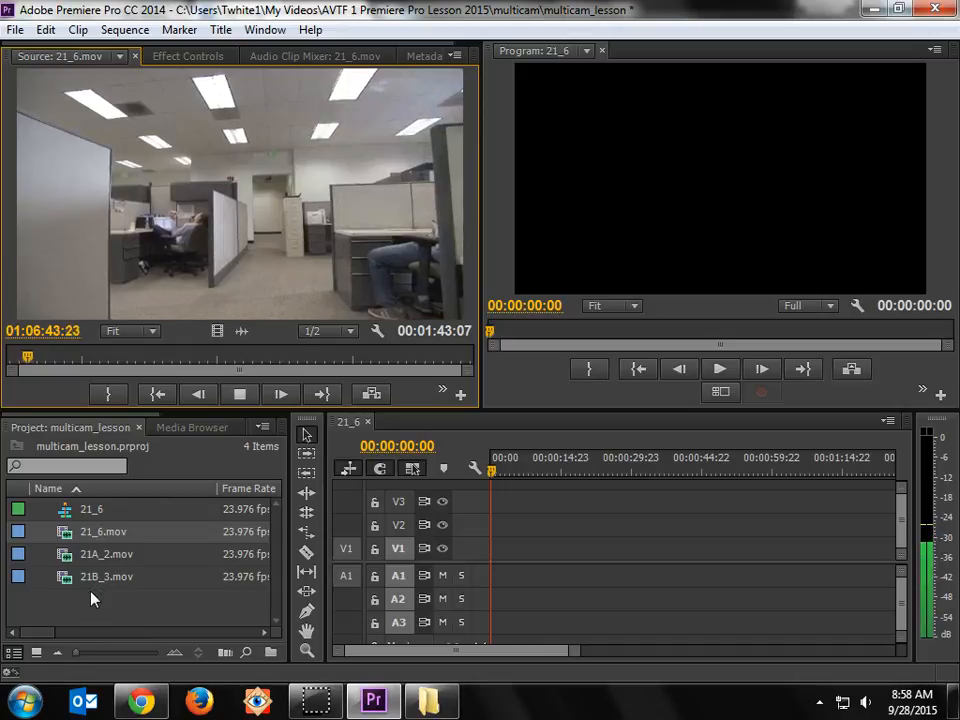
{"action": "key", "text": "space"}
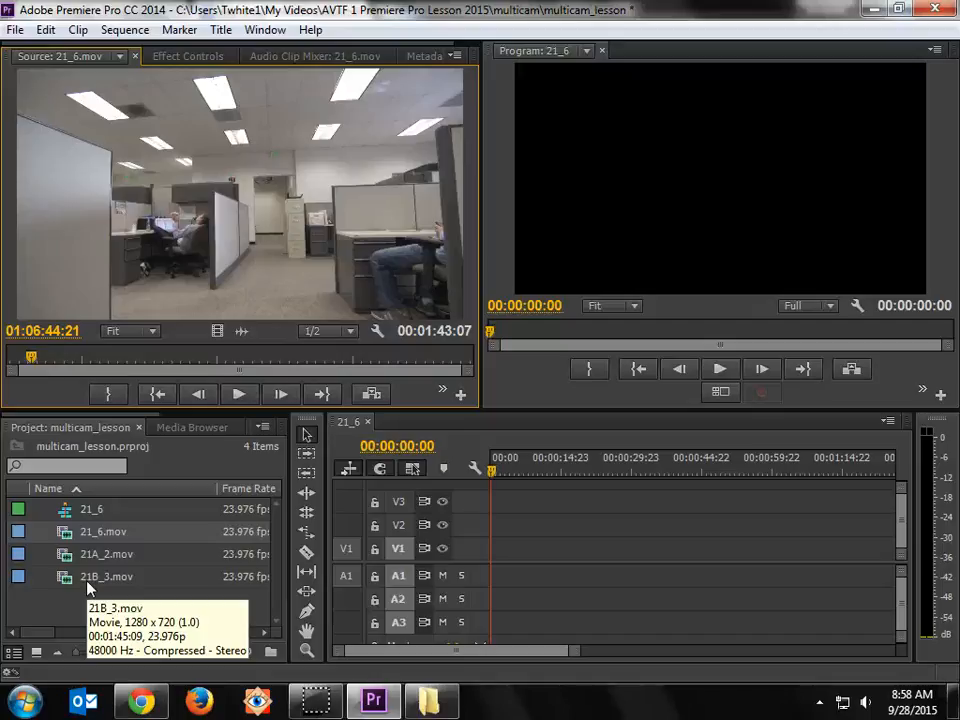
{"action": "key", "text": "space"}
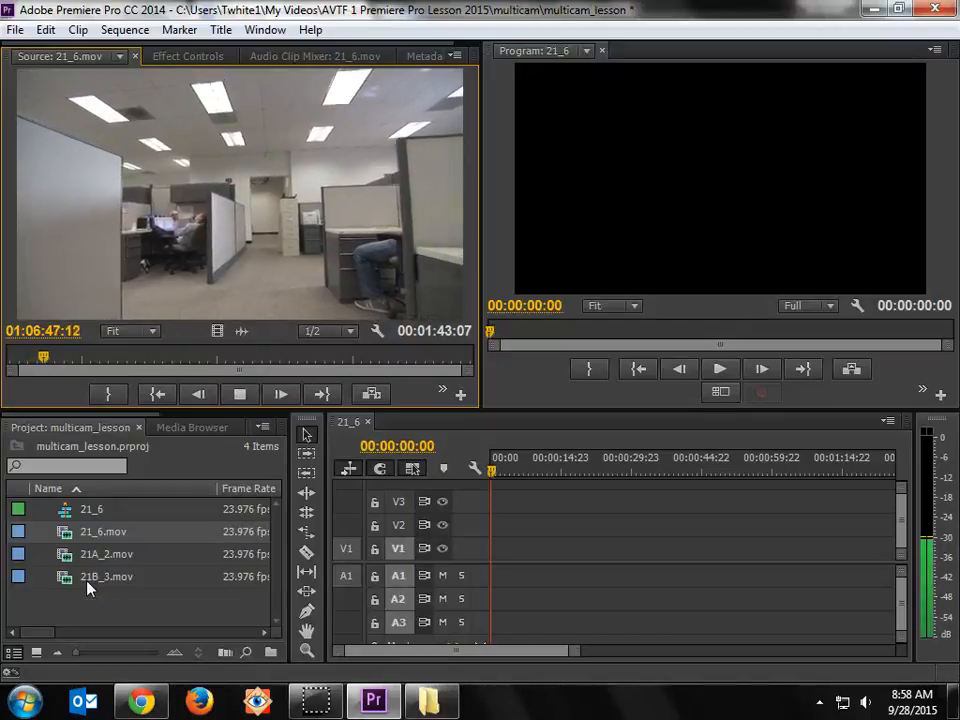
{"action": "key", "text": "space"}
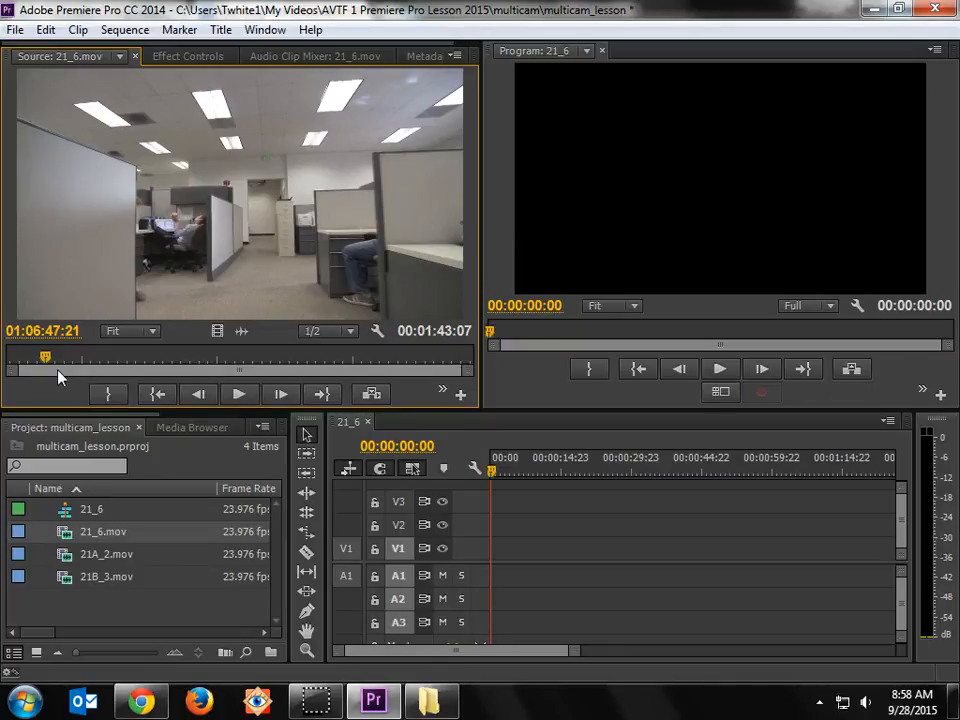
{"action": "key", "text": "i"}
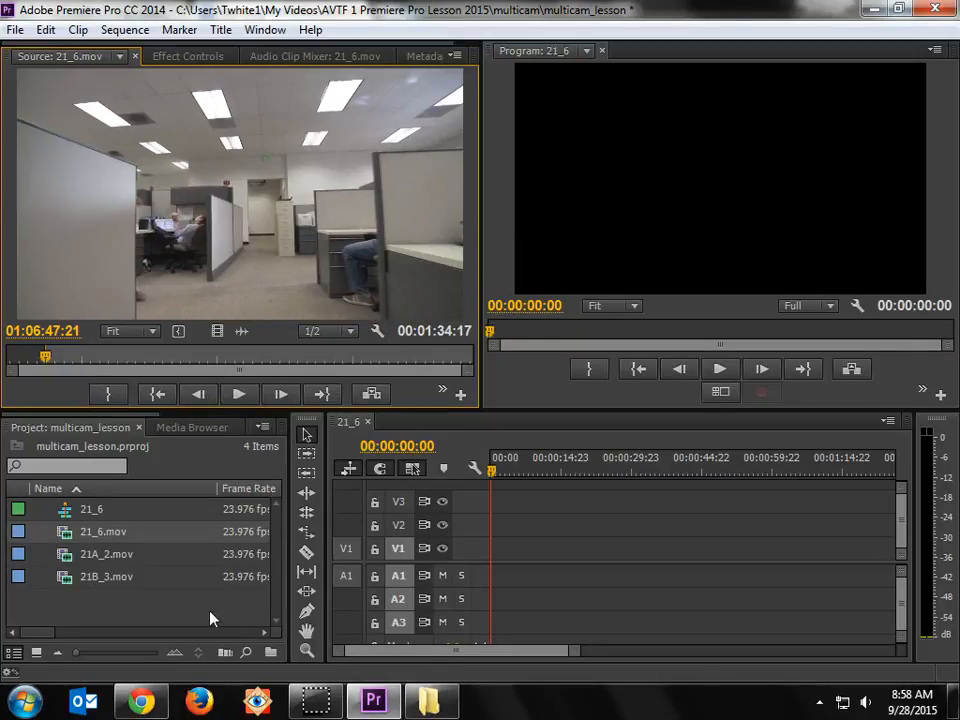
Step: Play 21_6.mov onward and mark its Out point at 01:06:51:23
{"action": "key", "text": "space"}
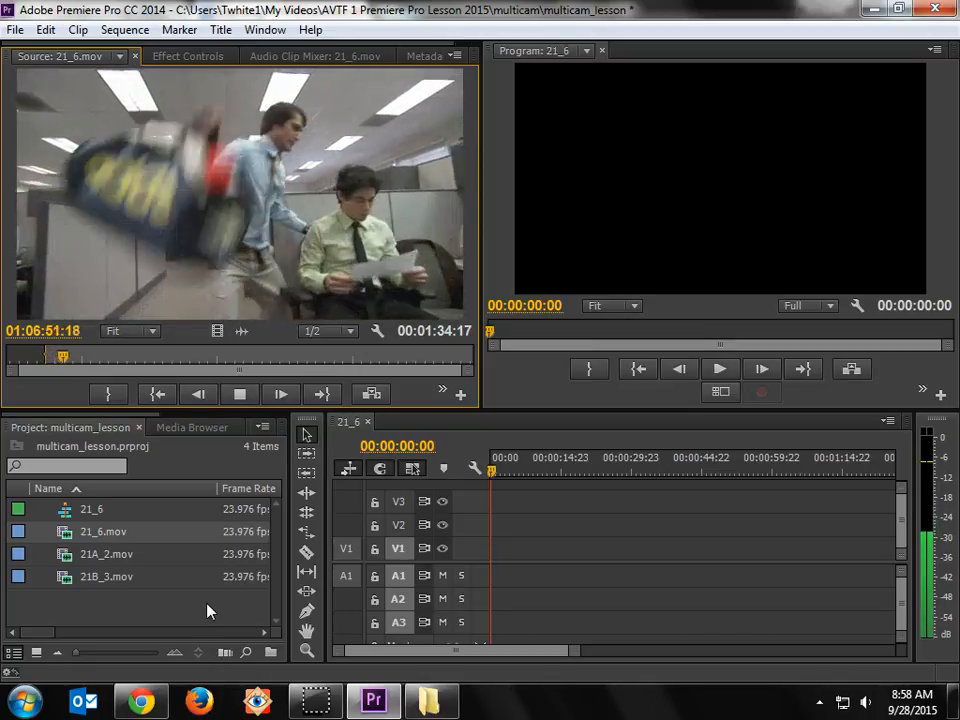
{"action": "key", "text": "space"}
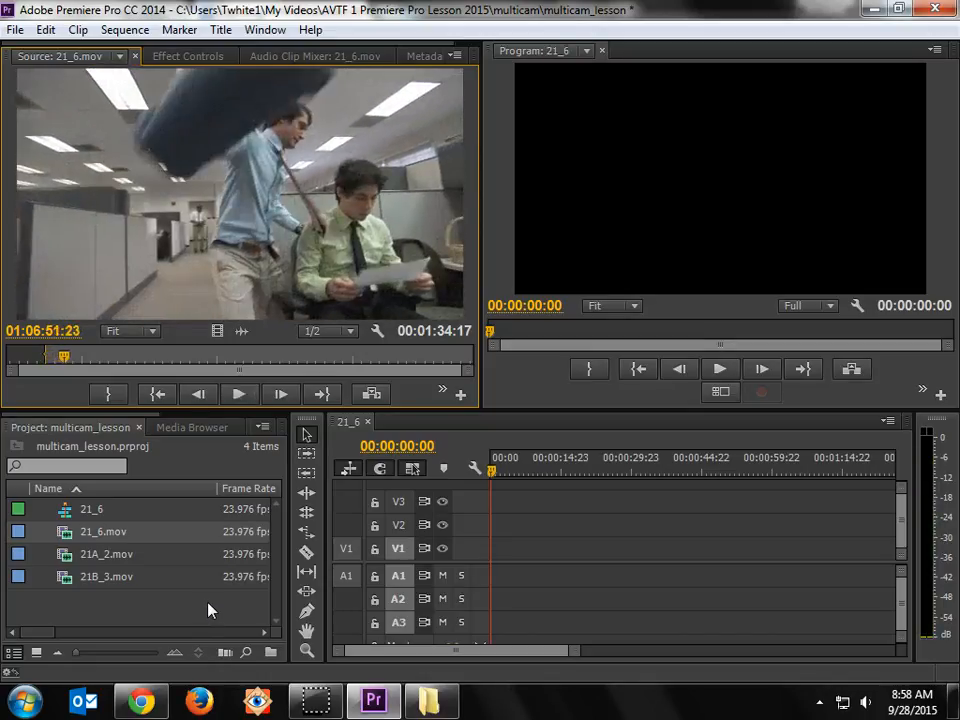
{"action": "key", "text": "o"}
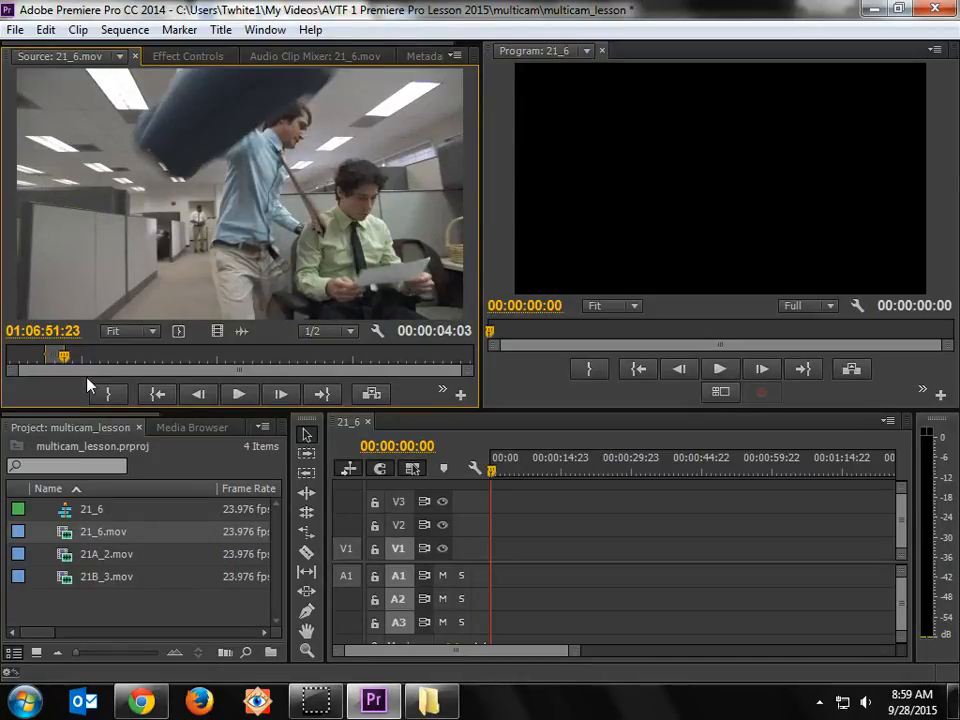
Step: Review the marked part of 21_6.mov in the Source Monitor and place it at the start of track V1
{"action": "left_click_drag", "start_coordinate": [63, 356], "coordinate": [53, 360]}
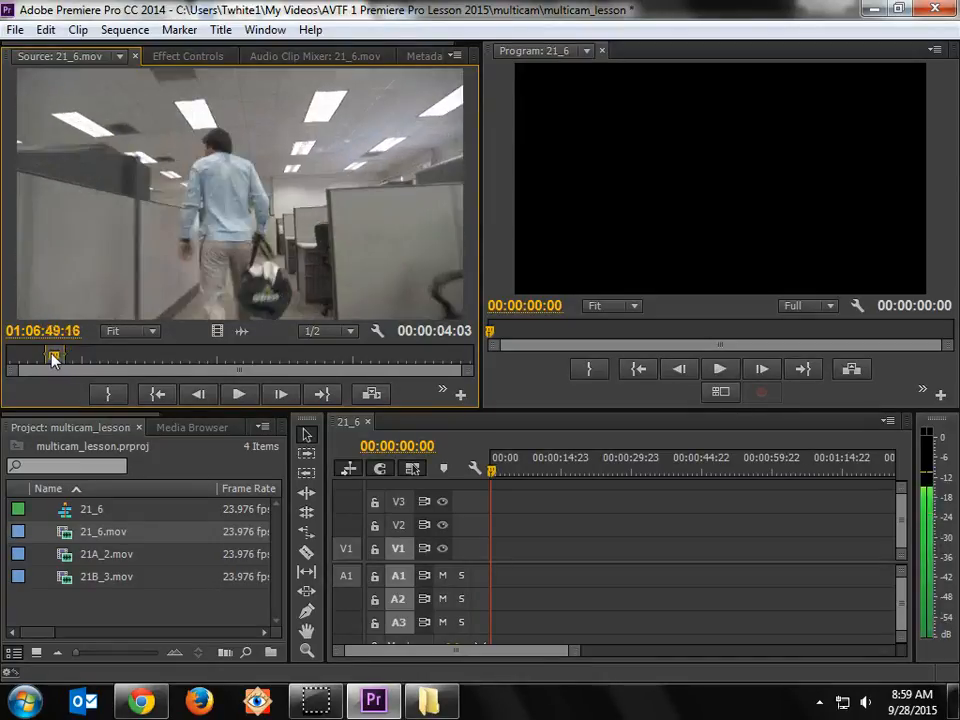
{"action": "key", "text": "space"}
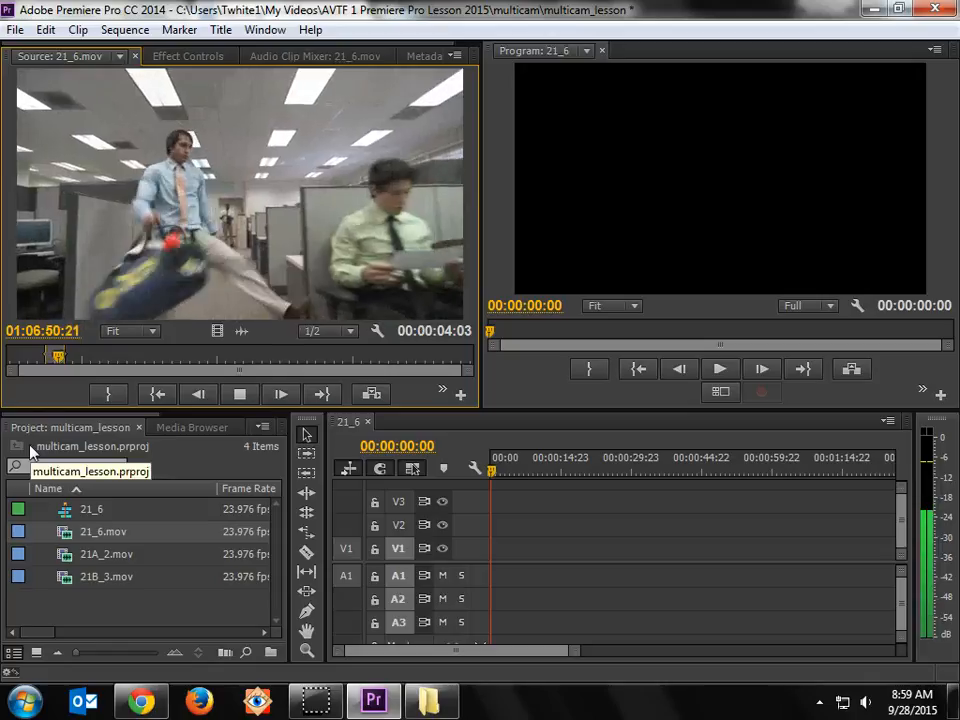
{"action": "key", "text": "space"}
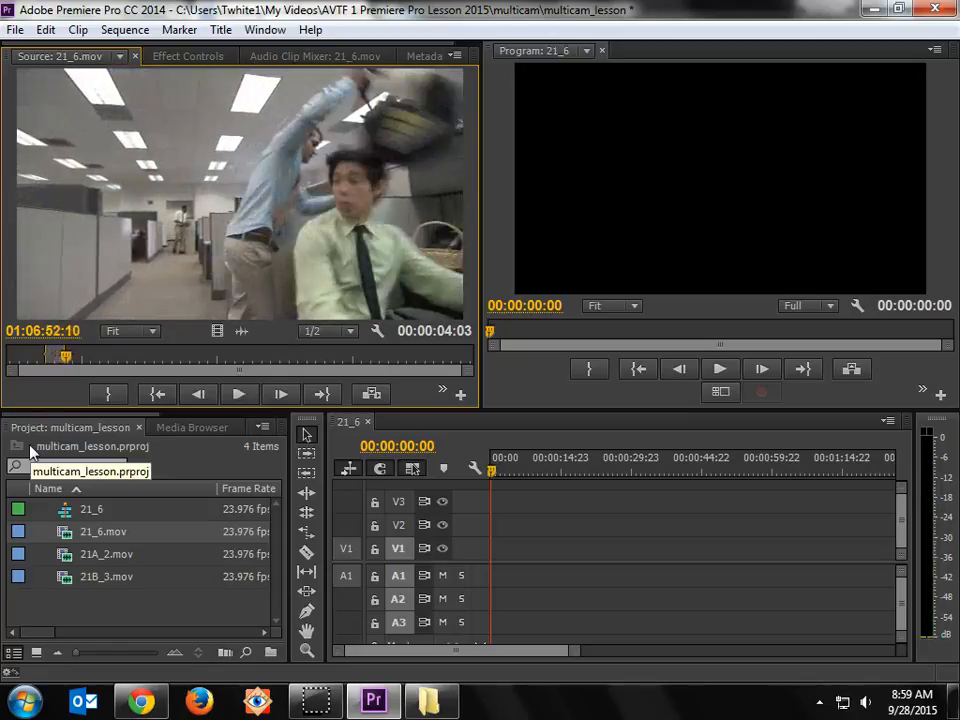
{"action": "left_click_drag", "start_coordinate": [68, 356], "coordinate": [66, 359]}
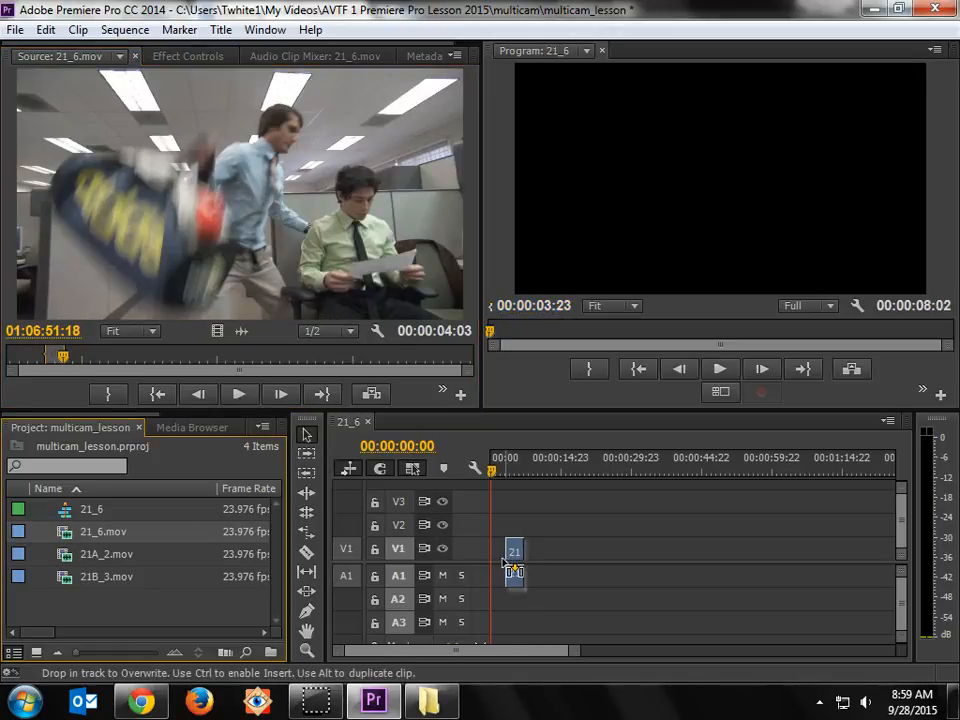
{"action": "left_click_drag", "start_coordinate": [500, 567], "coordinate": [500, 568]}
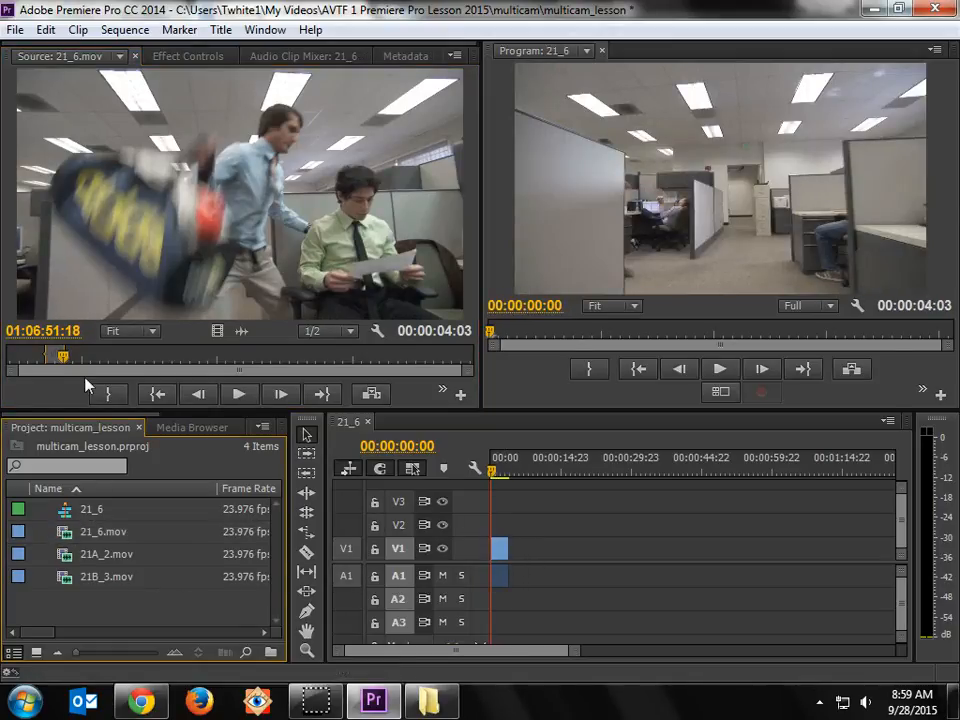
Step: Play the 21_6.mov clip in the timeline from the beginning of the sequence to check its content
{"action": "key", "text": "space"}
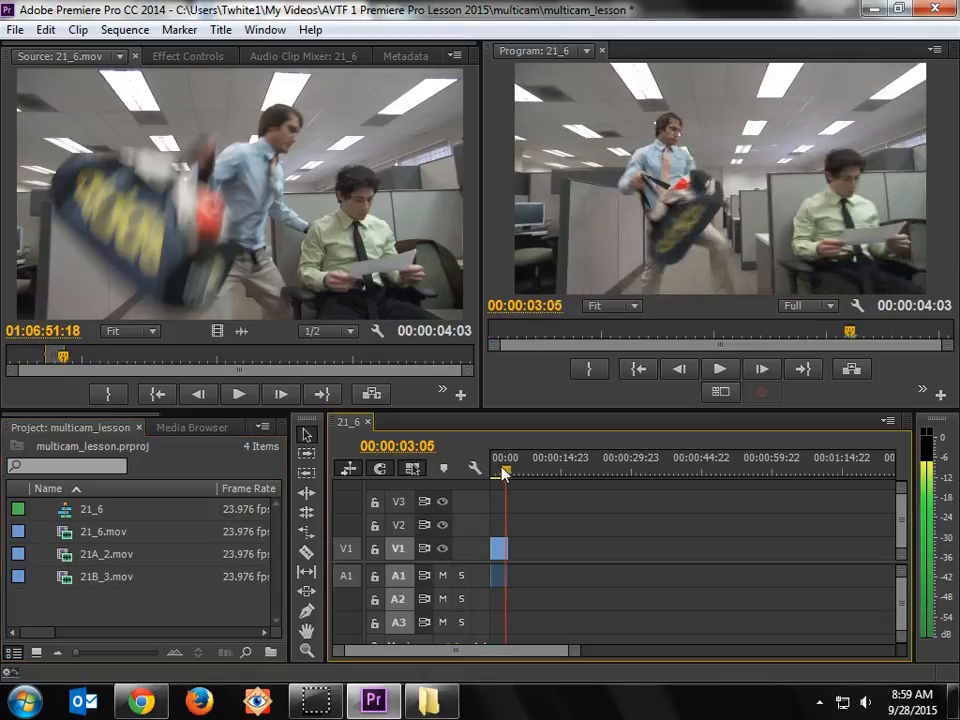
{"action": "left_click_drag", "start_coordinate": [575, 652], "coordinate": [437, 650]}
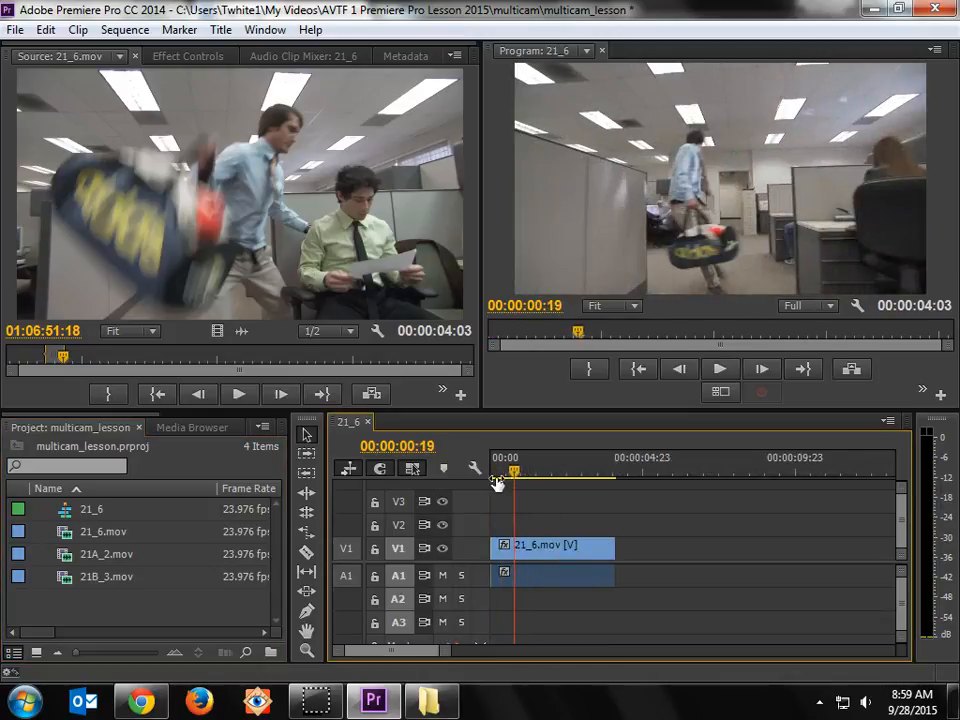
{"action": "key", "text": "Home"}
{"action": "key", "text": "space"}
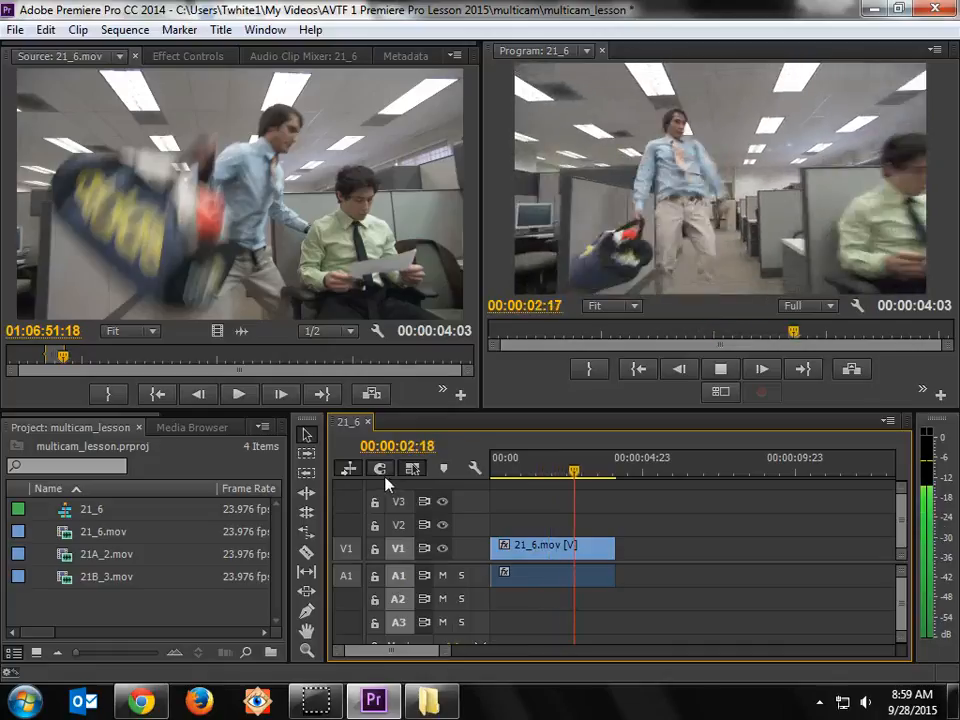
{"action": "key", "text": "Home"}
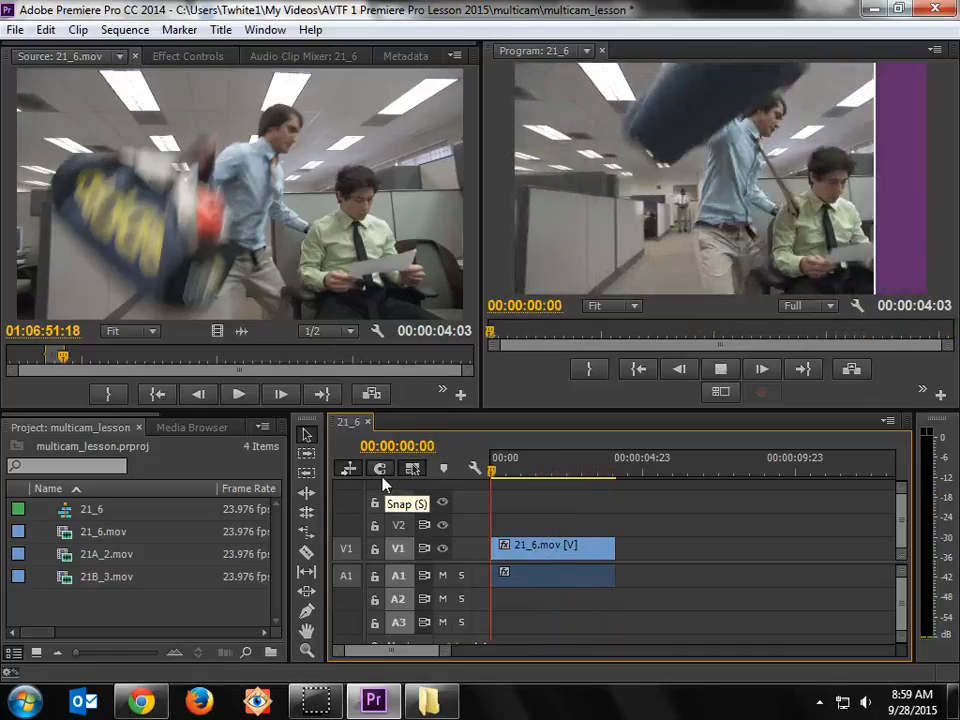
{"action": "key", "text": "space"}
{"action": "key", "text": "space"}
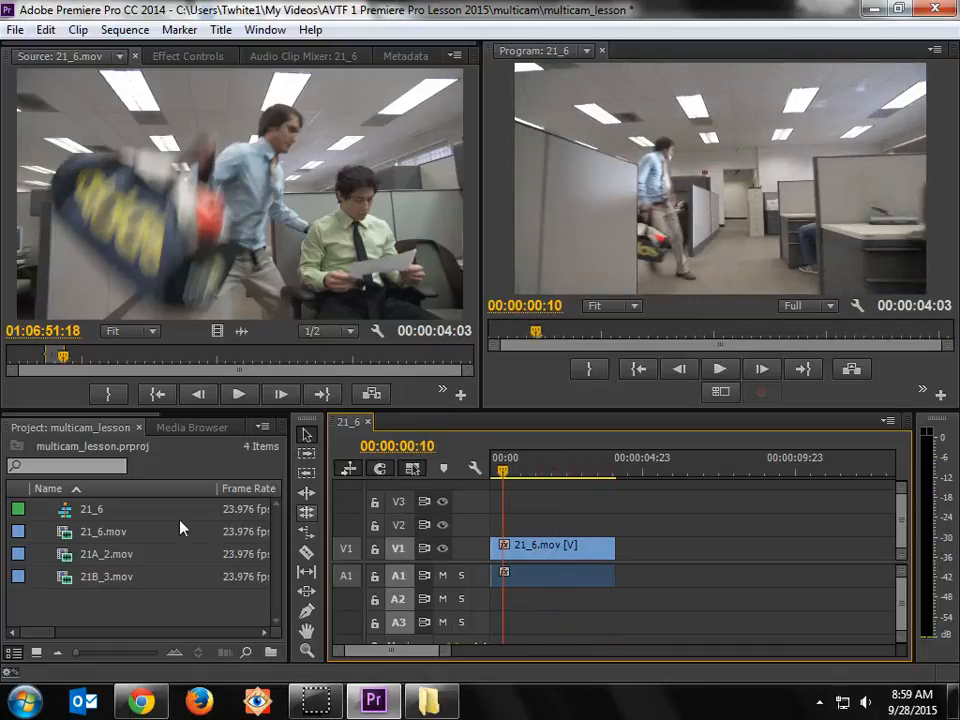
Step: Open 21A_2.mov in the Source Monitor, find the bag swing and mark an In point at about 01:10:27
{"action": "double_click", "coordinate": [65, 556]}
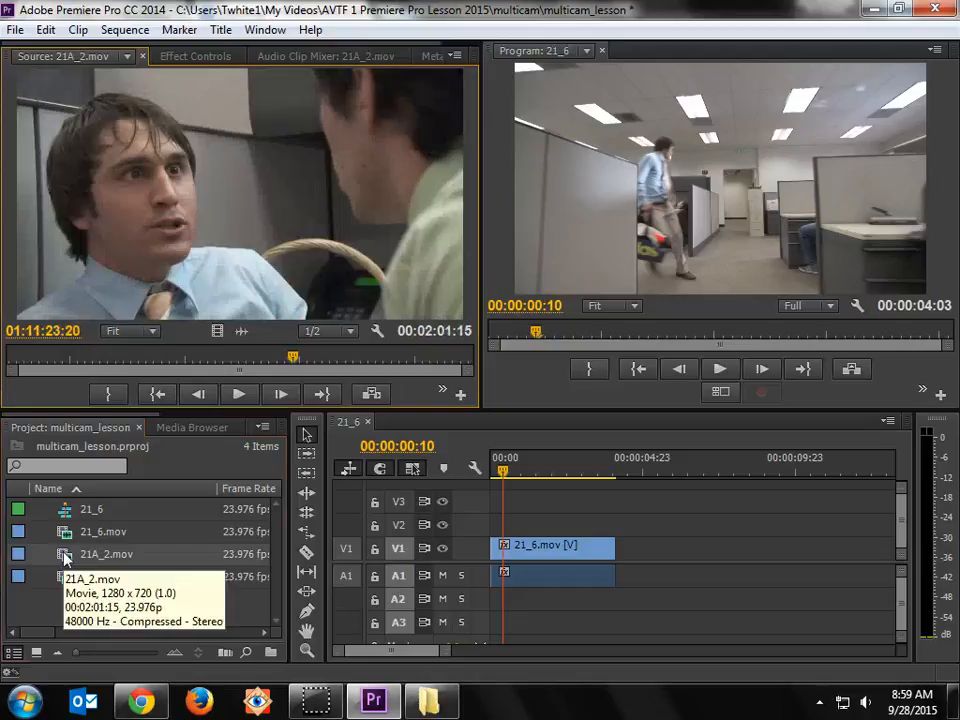
{"action": "left_click_drag", "start_coordinate": [117, 370], "coordinate": [64, 372]}
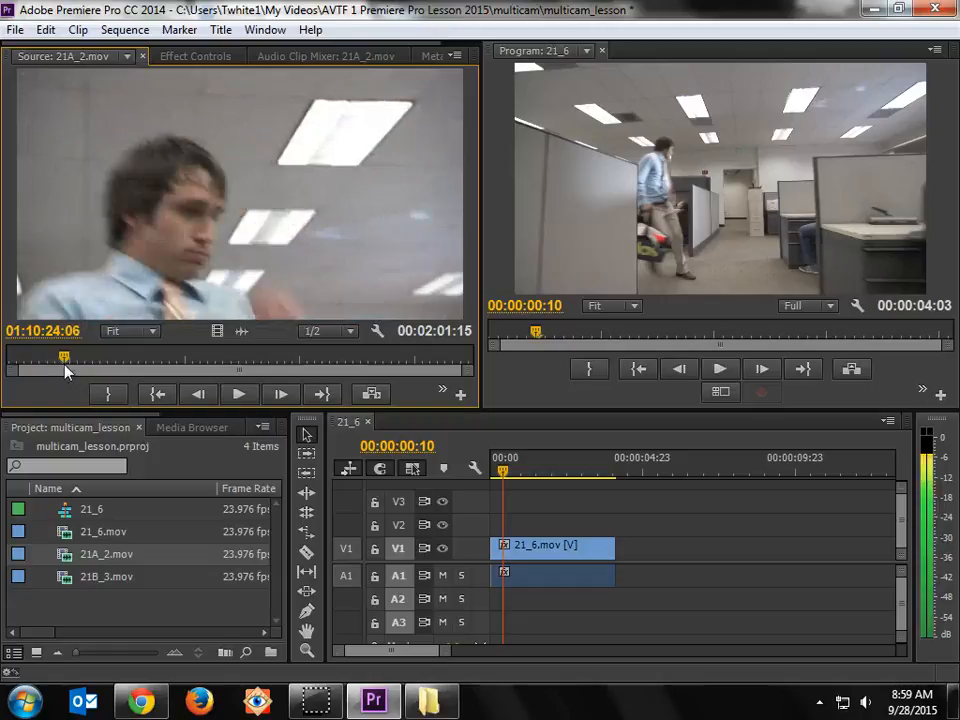
{"action": "key", "text": "space"}
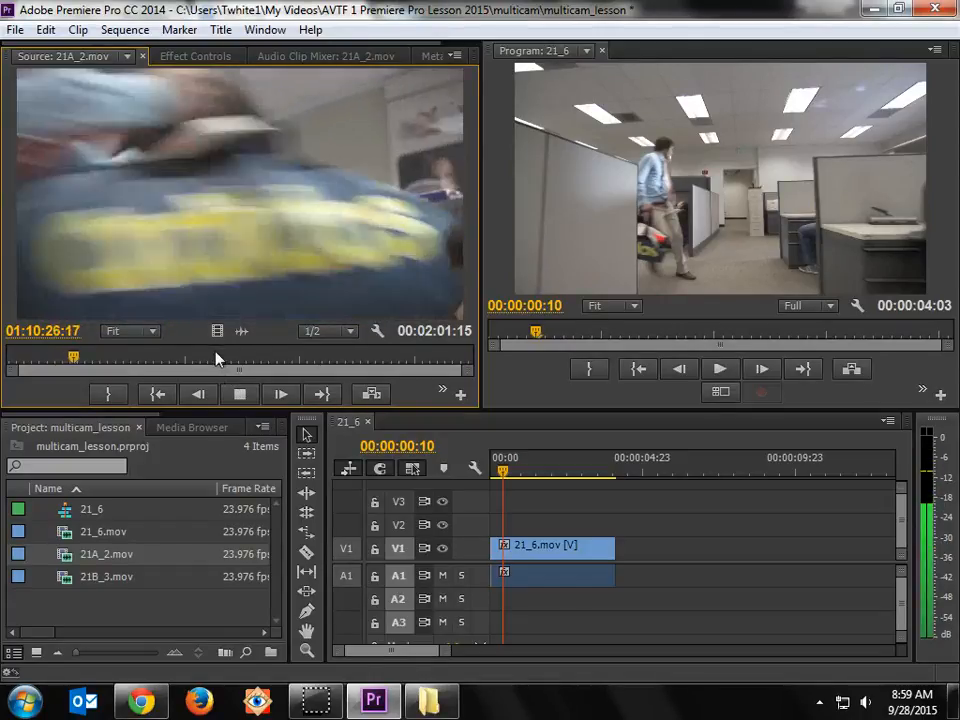
{"action": "key", "text": "space"}
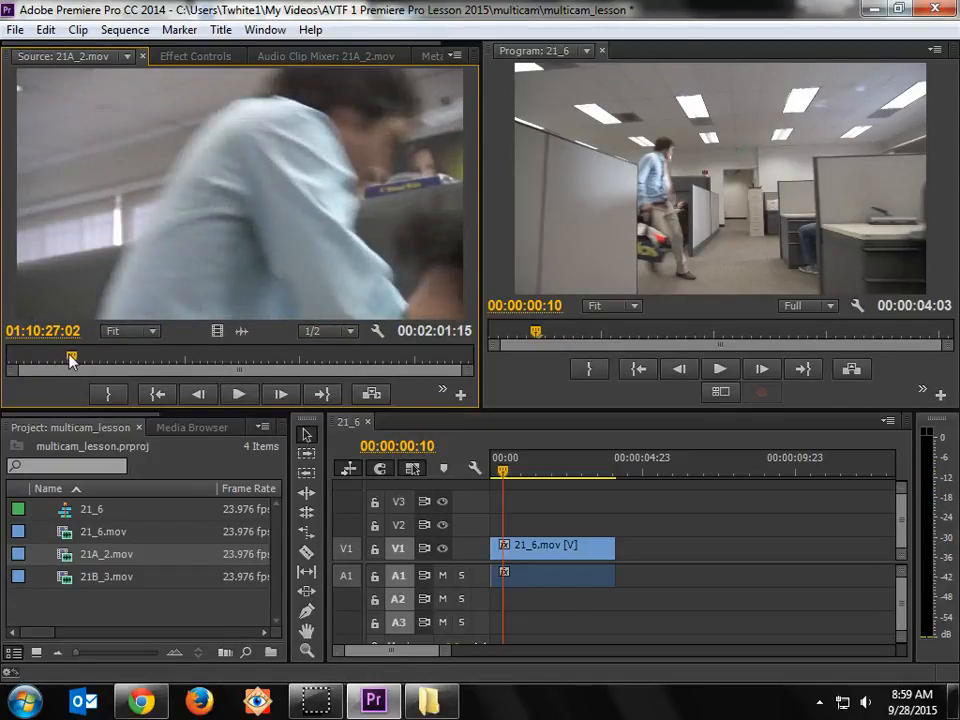
{"action": "left_click_drag", "start_coordinate": [74, 358], "coordinate": [70, 360]}
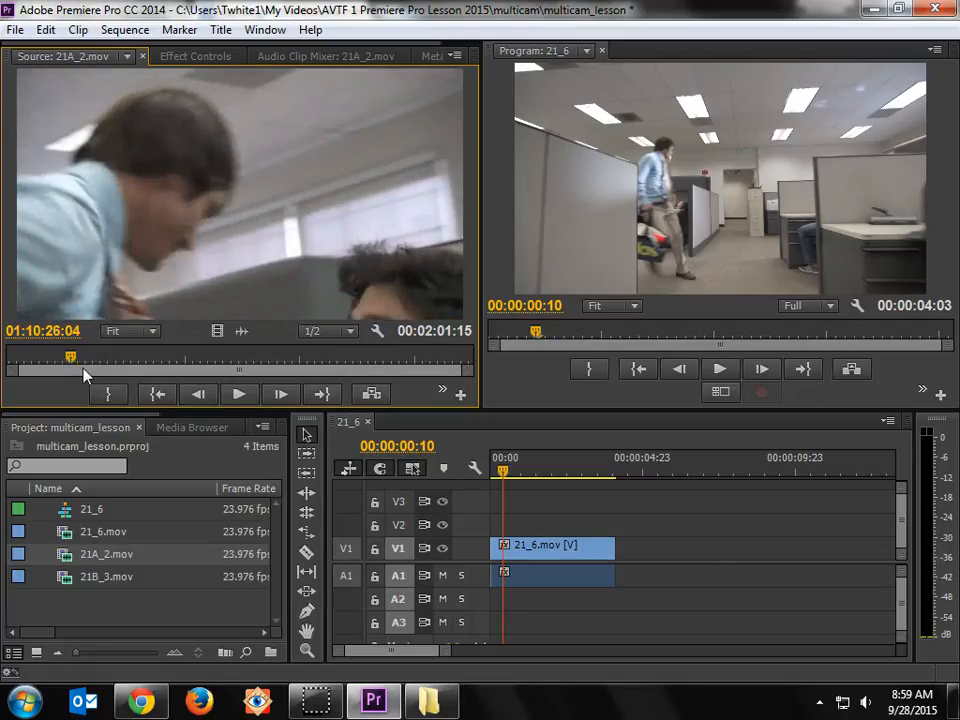
{"action": "key", "text": "space"}
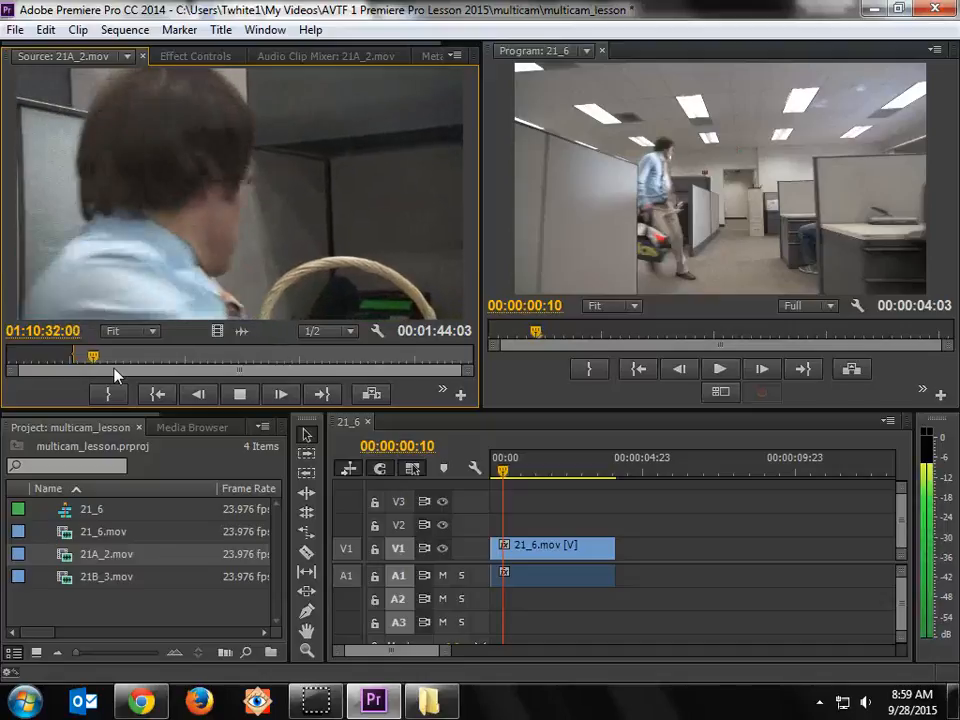
Step: Mark the Out point of 21A_2.mov at about 01:10:32 and return to the start of the marked range
{"action": "key", "text": "space"}
{"action": "key", "text": "o"}
{"action": "left_click_drag", "start_coordinate": [93, 364], "coordinate": [72, 364]}
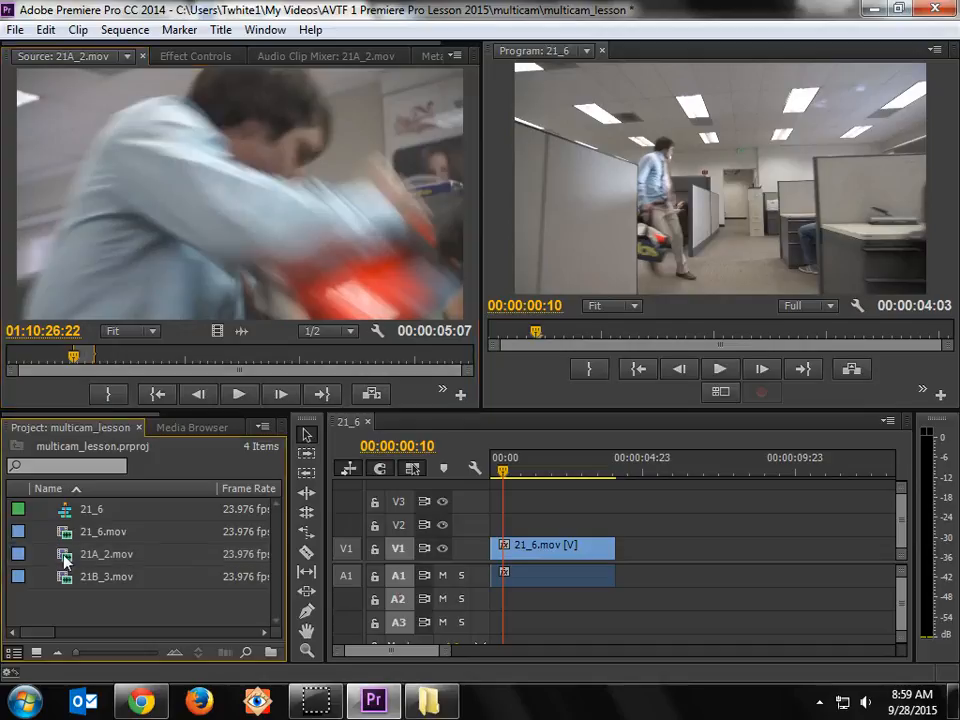
Step: Place the marked 21A_2.mov range after 21_6.mov on track V1 and ripple delete the gap between them
{"action": "left_click_drag", "start_coordinate": [491, 510], "coordinate": [694, 547]}
{"action": "right_click", "coordinate": [675, 552]}
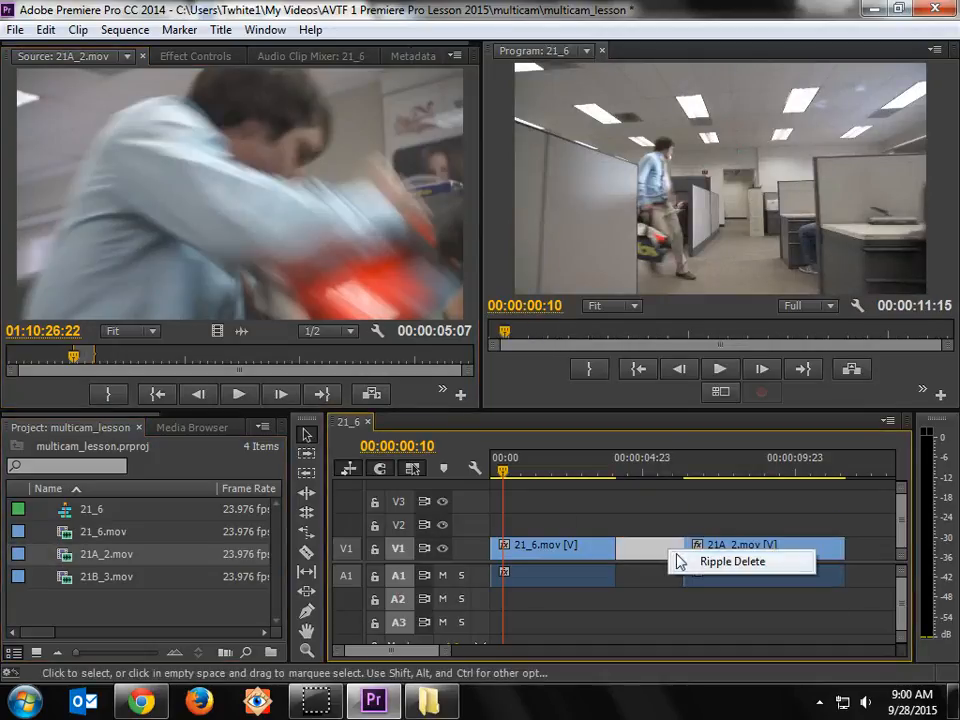
{"action": "left_click", "coordinate": [698, 561]}
Step: Play the sequence across the cut from 21_6.mov to 21A_2.mov to check the action's continuity
{"action": "left_click_drag", "start_coordinate": [592, 481], "coordinate": [583, 493]}
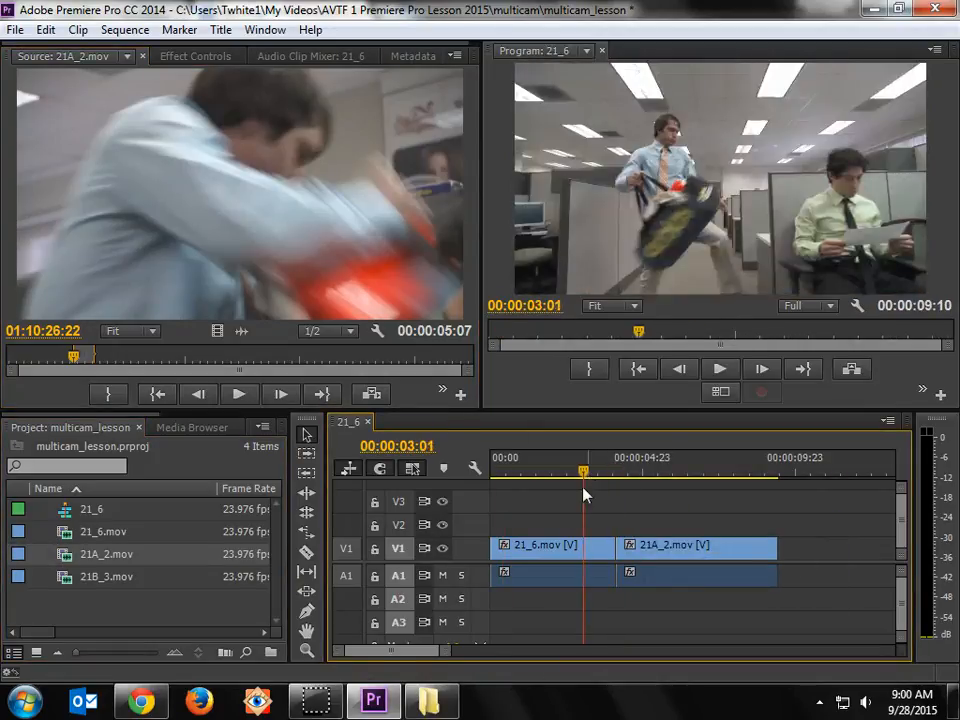
{"action": "key", "text": "space"}
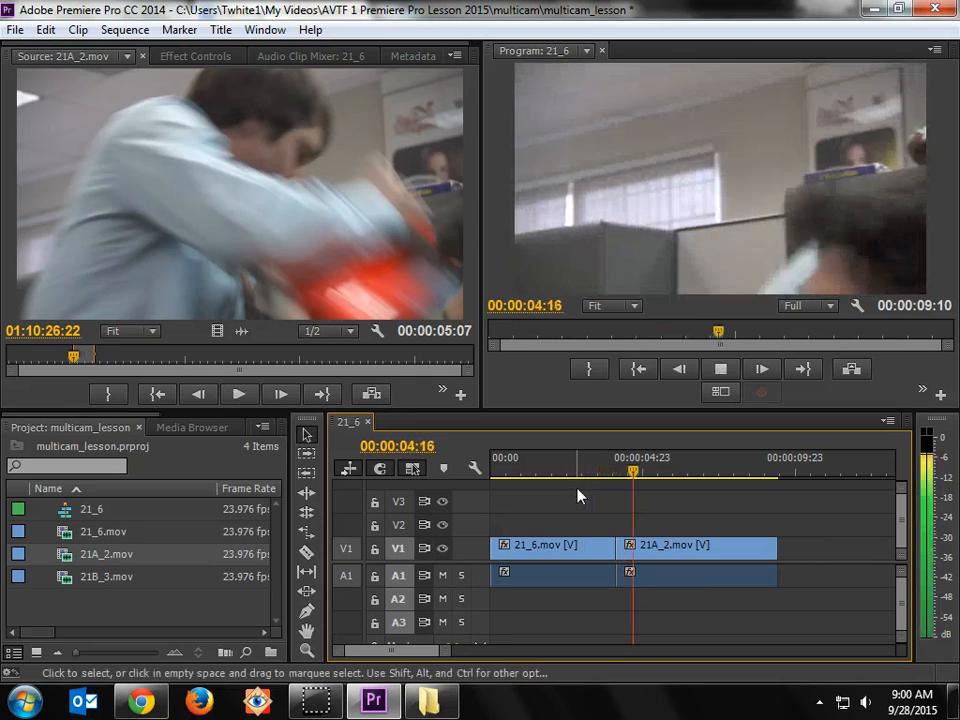
{"action": "key", "text": "space"}
{"action": "left_click_drag", "start_coordinate": [629, 479], "coordinate": [577, 482]}
{"action": "key", "text": "space"}
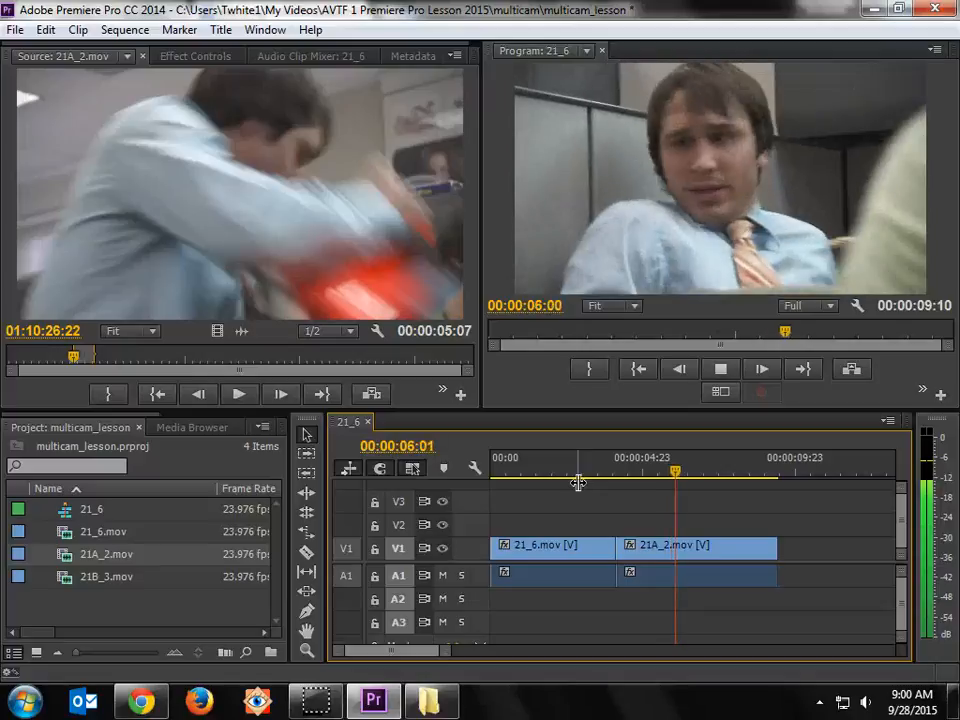
{"action": "key", "text": "space"}
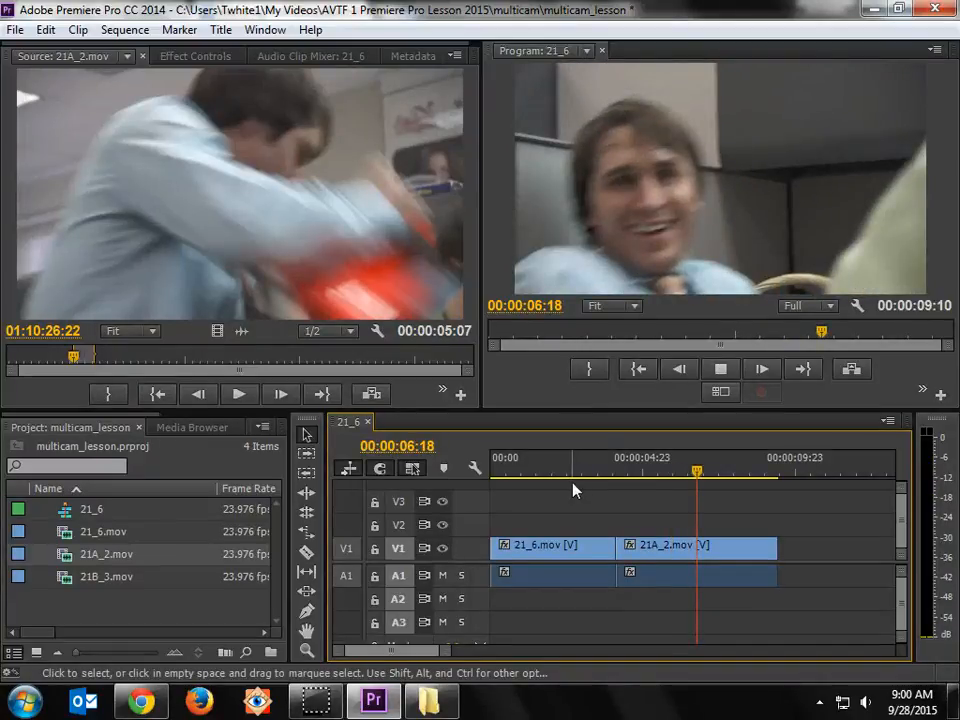
{"action": "key", "text": "space"}
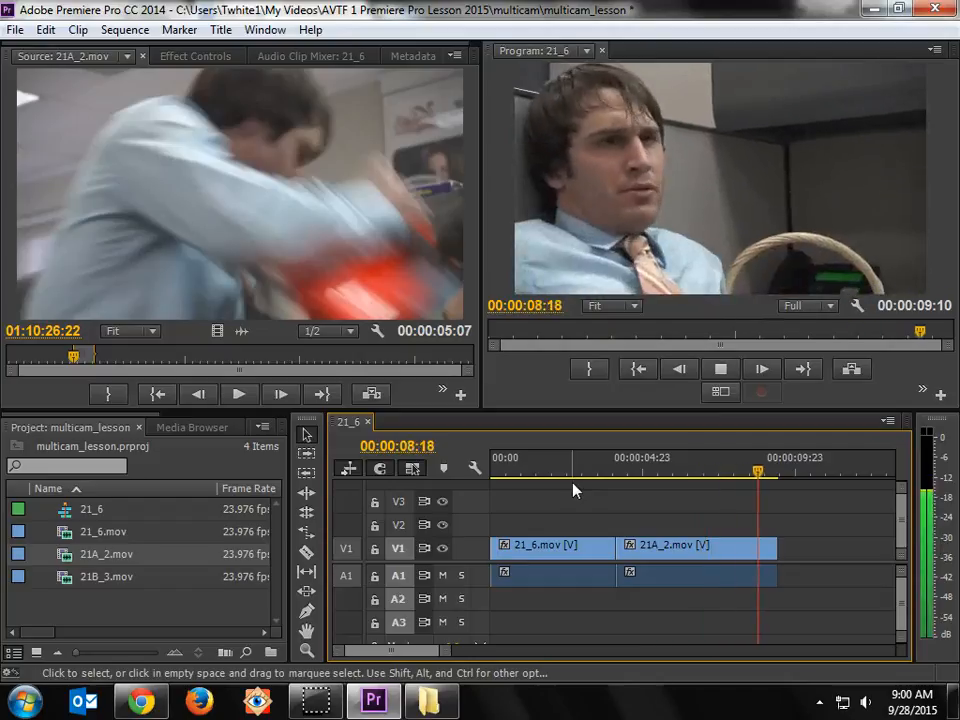
{"action": "key", "text": "space"}
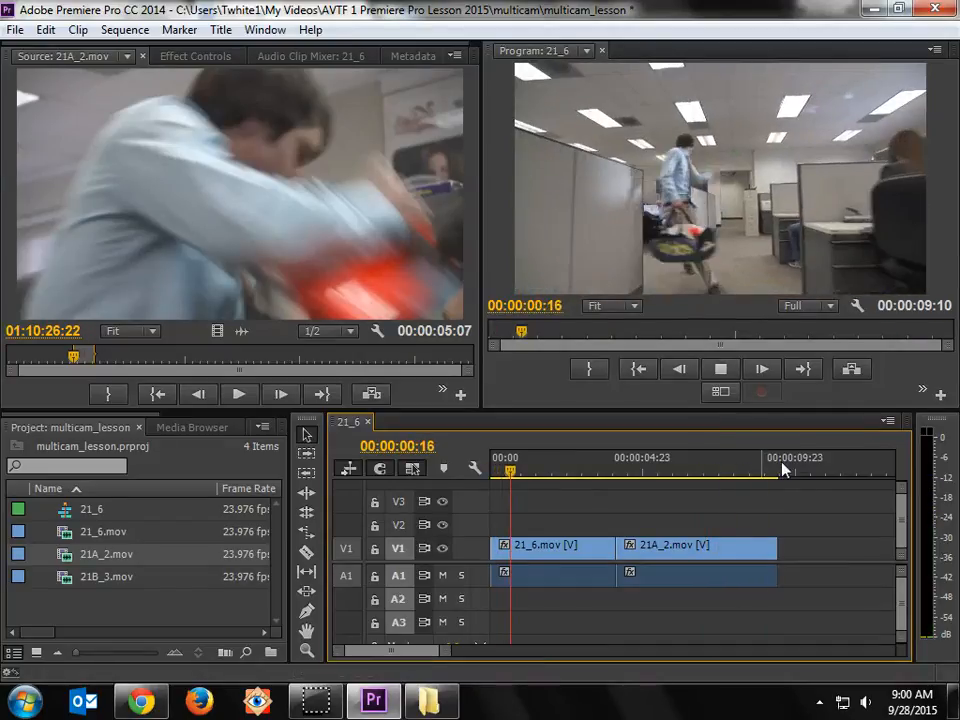
Step: Expand audio track A1 to show its waveforms and trim the end of the 21A_2.mov clip to 00:00:09:06
{"action": "left_click", "coordinate": [769, 470]}
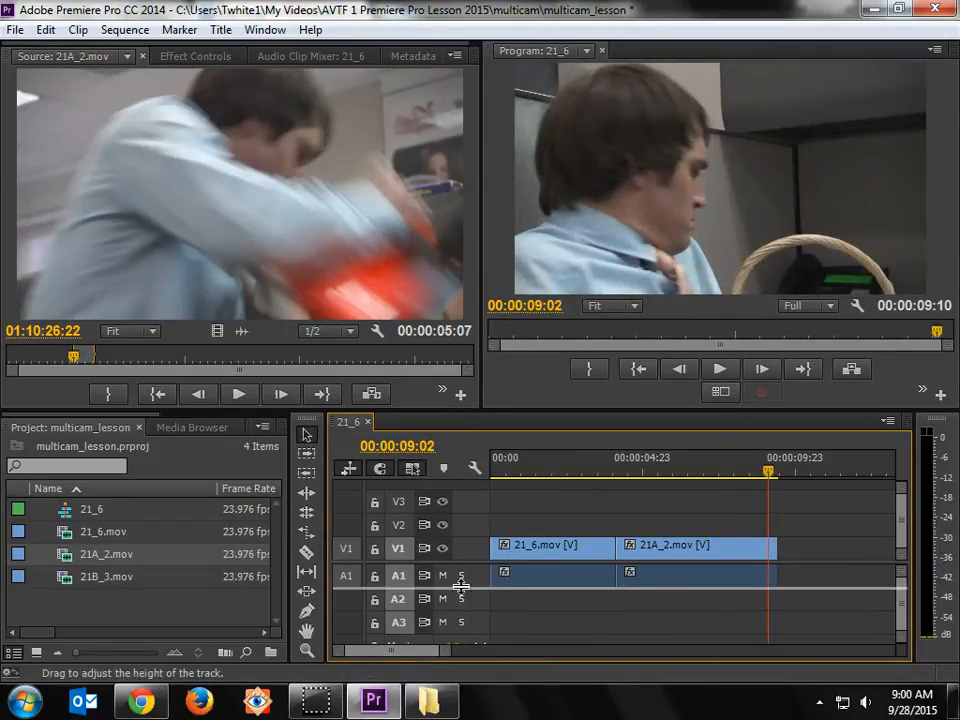
{"action": "left_click_drag", "start_coordinate": [467, 609], "coordinate": [819, 609]}
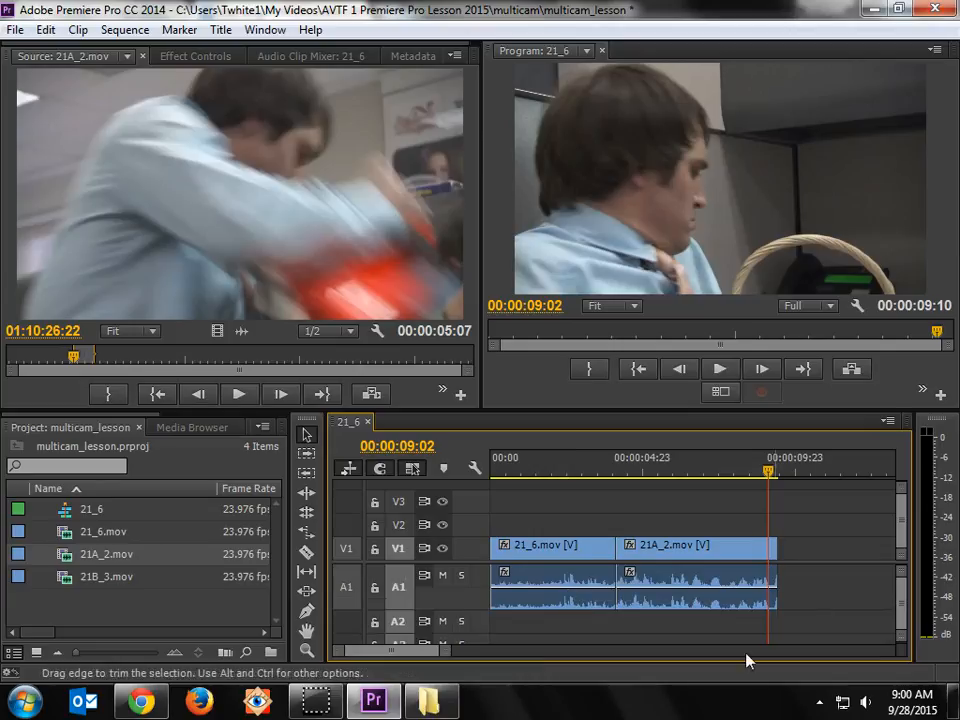
{"action": "left_click_drag", "start_coordinate": [773, 478], "coordinate": [775, 478]}
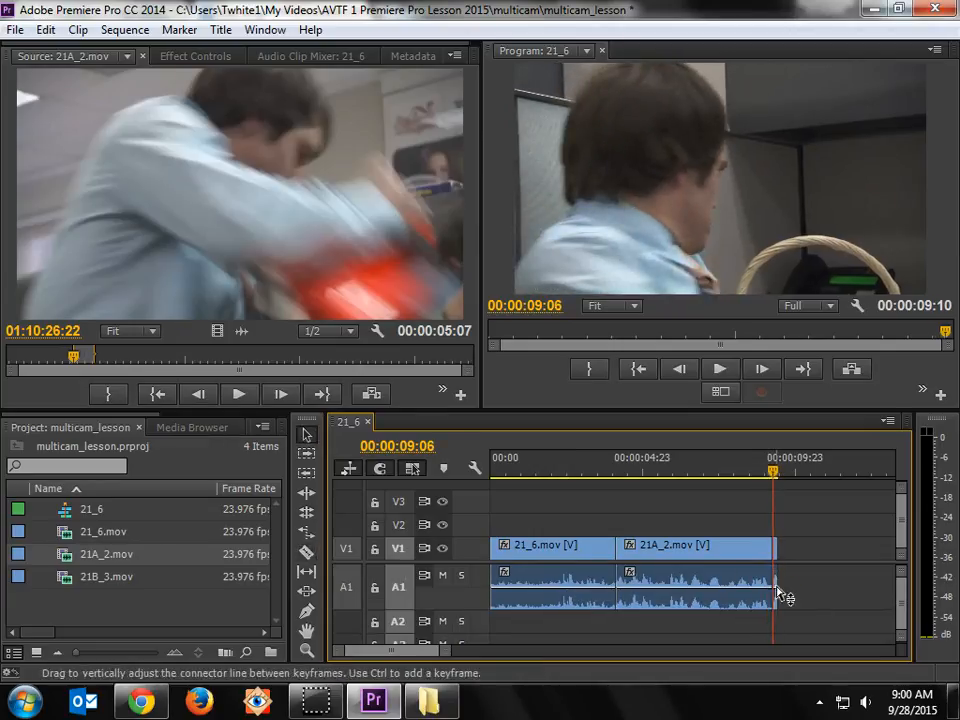
{"action": "left_click_drag", "start_coordinate": [777, 600], "coordinate": [772, 600]}
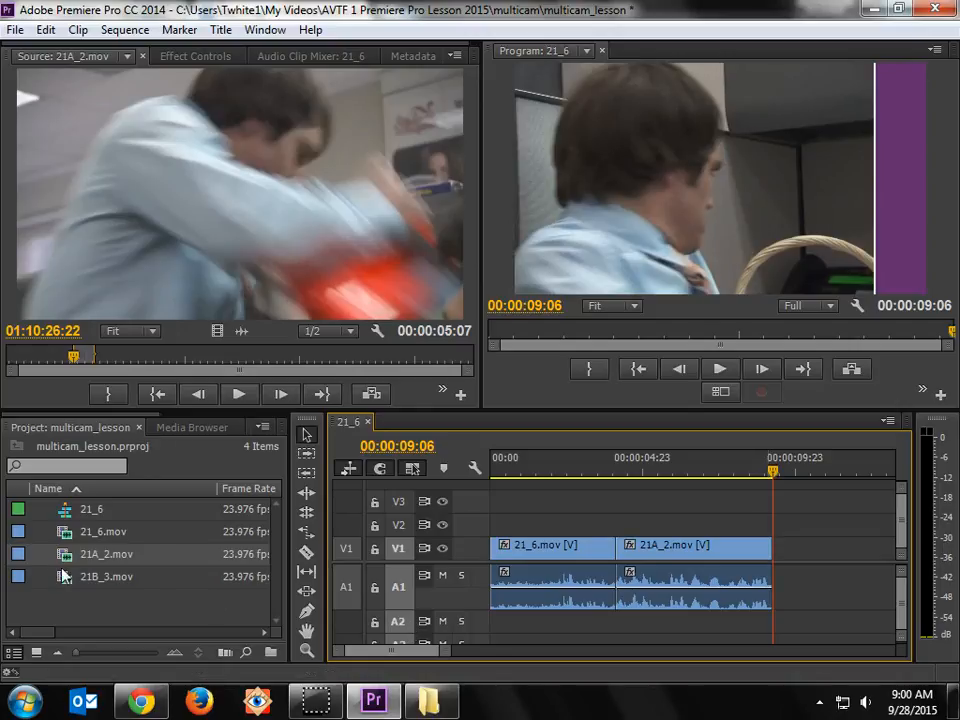
Step: Open 21B_3.mov in the Source Monitor and mark In and Out points from about 01:14:25 to 01:14:27
{"action": "double_click", "coordinate": [62, 574]}
{"action": "left_click_drag", "start_coordinate": [56, 357], "coordinate": [78, 358]}
{"action": "key", "text": "space"}
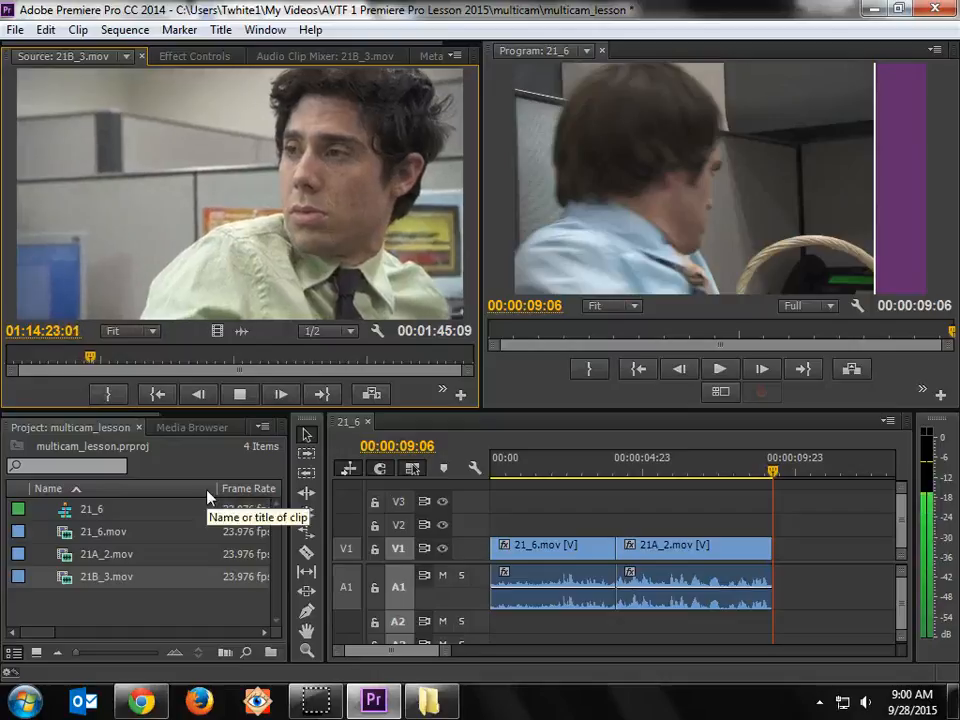
{"action": "key", "text": "i"}
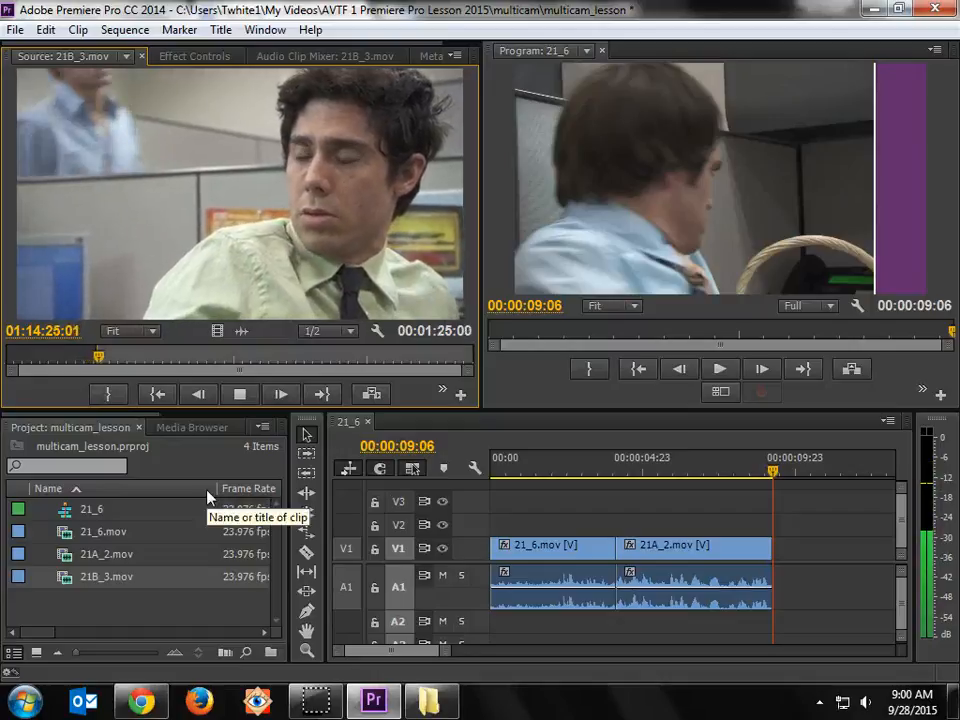
{"action": "key", "text": "o"}
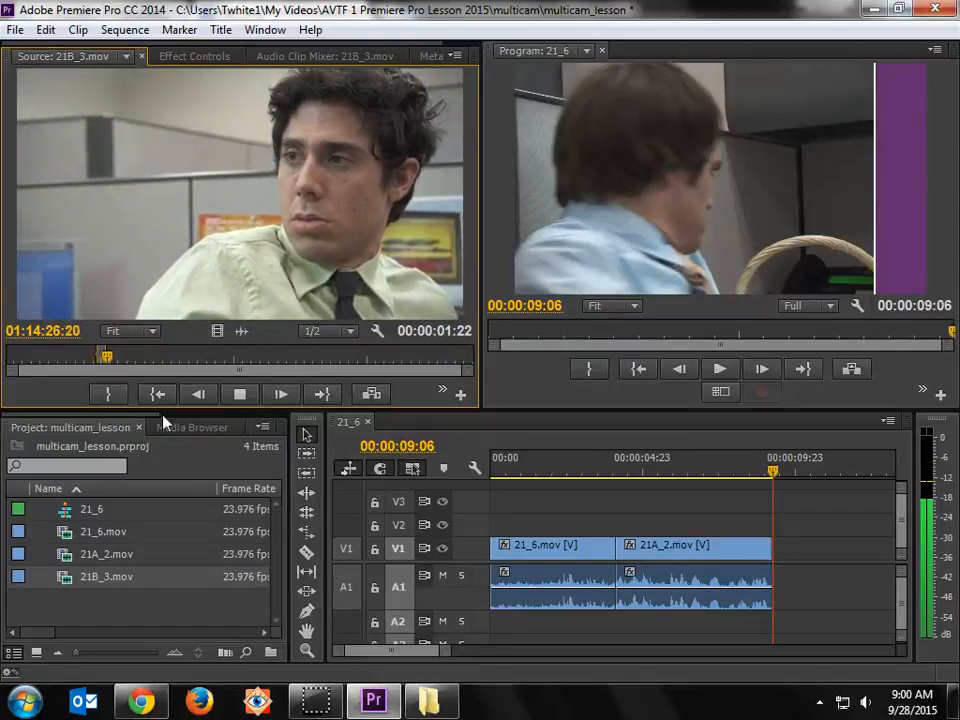
{"action": "key", "text": "space"}
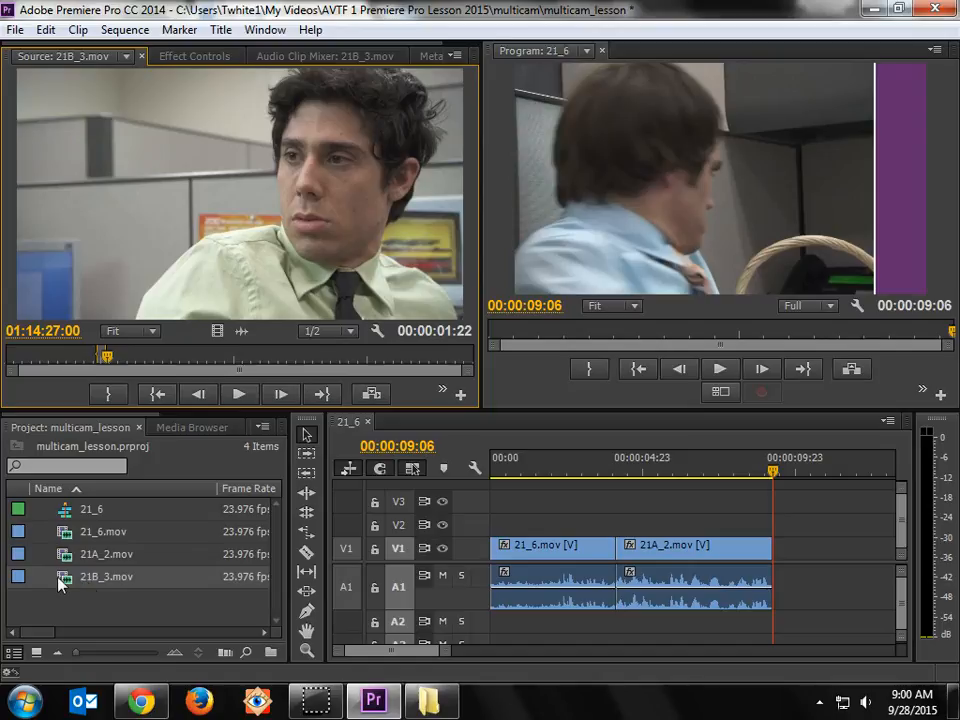
Step: Place the marked 21B_3.mov range after 21A_2.mov on track V1 and ripple delete the gap before it
{"action": "left_click_drag", "start_coordinate": [58, 583], "coordinate": [810, 558]}
{"action": "right_click", "coordinate": [827, 560]}
{"action": "left_click", "coordinate": [860, 561]}
Step: Play the cut from 21A_2.mov into 21B_3.mov and split the 21B_3.mov clip at 00:00:10:01
{"action": "left_click", "coordinate": [759, 472]}
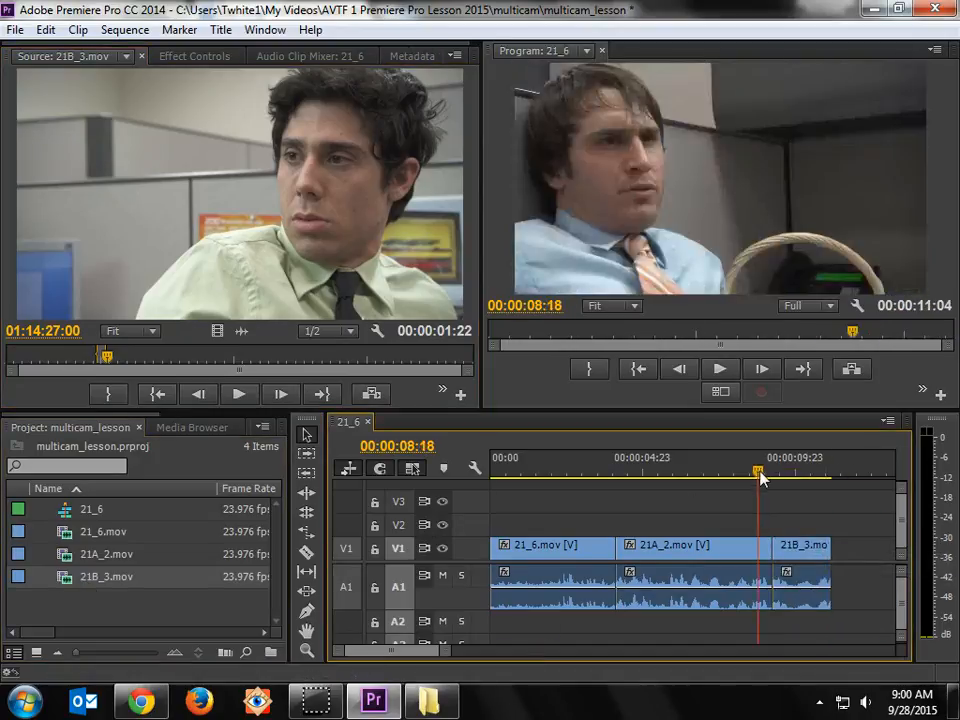
{"action": "mouse_move", "coordinate": [760, 478]}
{"action": "left_mouse_down"}
{"action": "mouse_move", "coordinate": [815, 480]}
{"action": "mouse_move", "coordinate": [761, 490]}
{"action": "left_mouse_up"}
{"action": "key", "text": "space"}
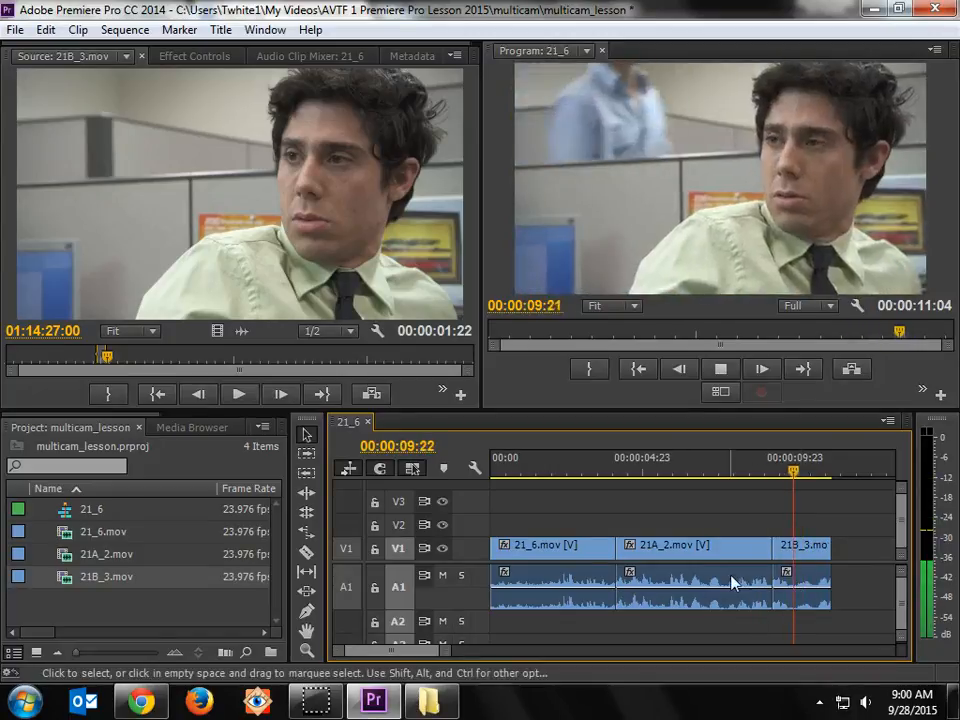
{"action": "key", "text": "space"}
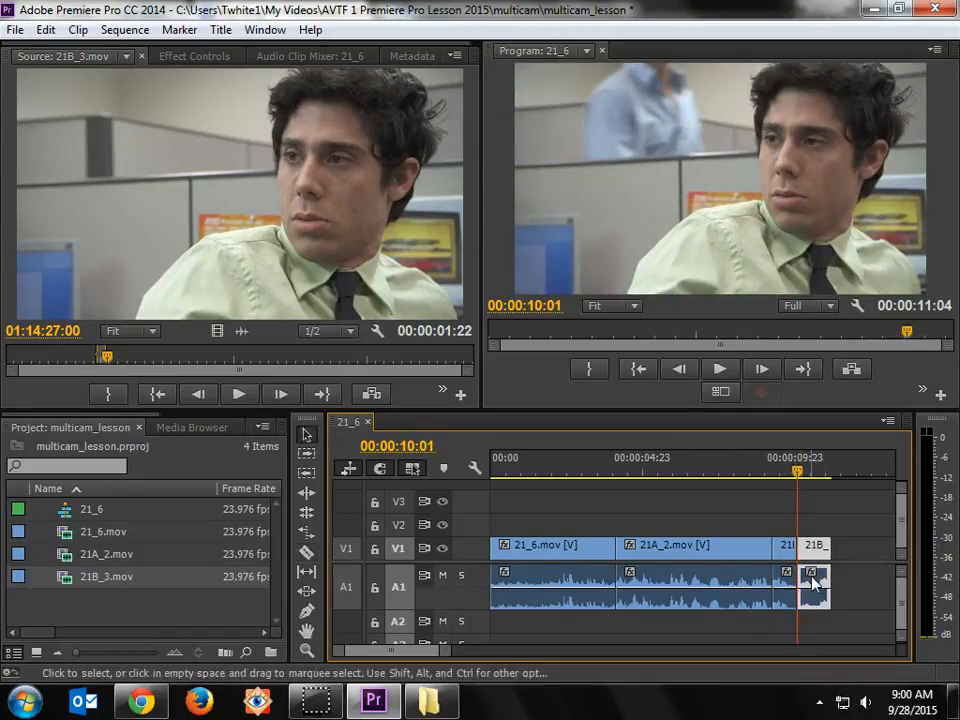
Step: Delete the leftover piece of 21B_3.mov after 00:00:10:01 from the sequence
{"action": "key", "text": "Delete"}
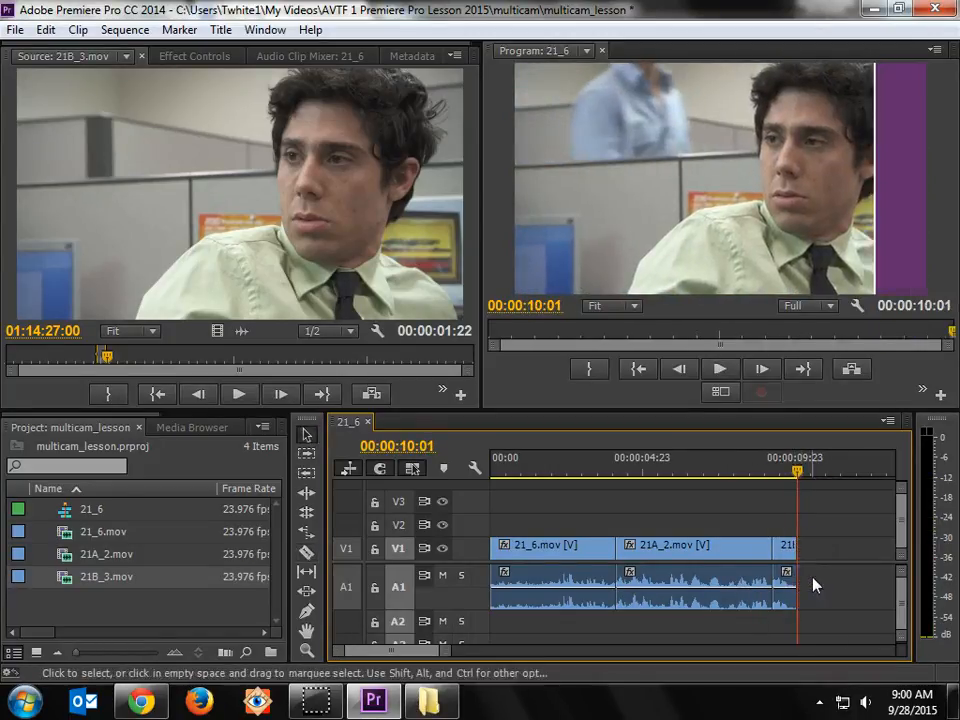
Step: Open 21A_2.mov in the Source Monitor and mark In and Out points from about 01:10:32 to 01:10:34
{"action": "double_click", "coordinate": [68, 556]}
{"action": "key", "text": "space"}
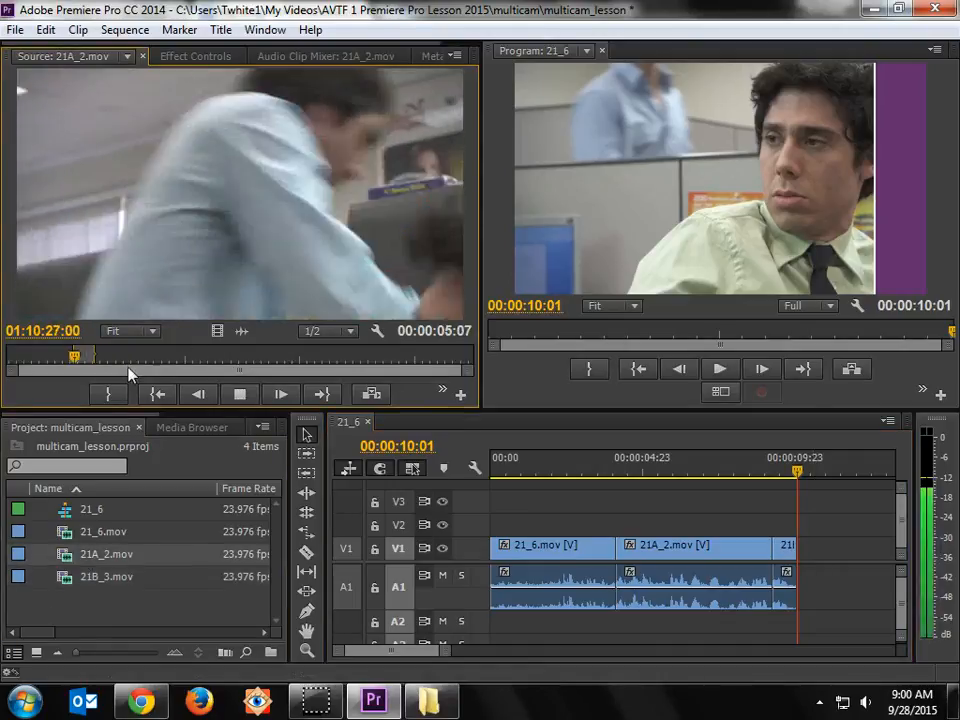
{"action": "key", "text": "space"}
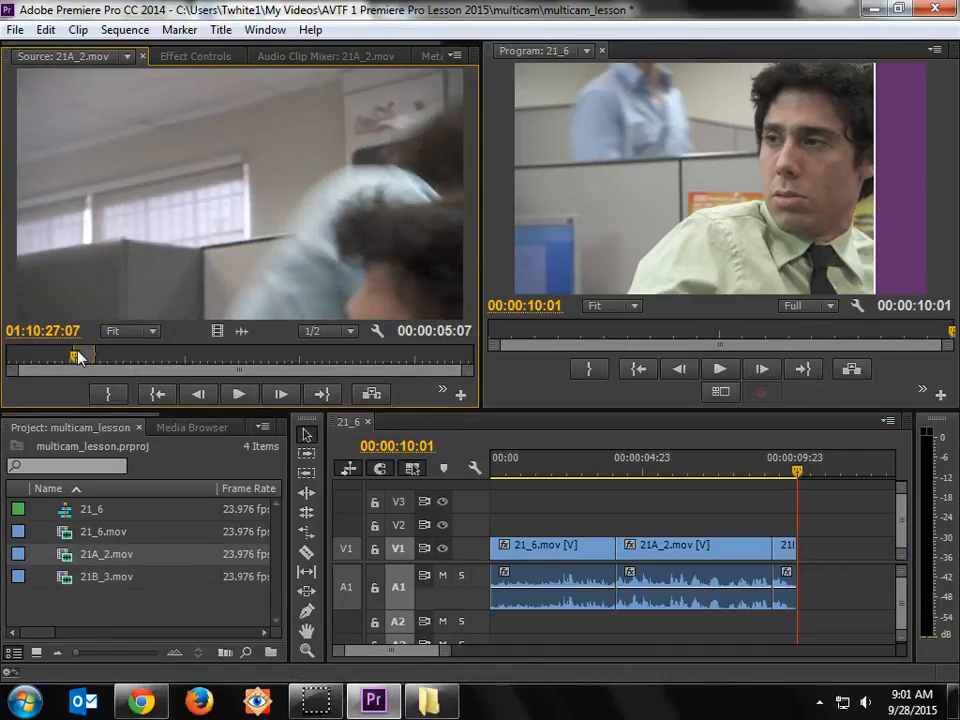
{"action": "left_click_drag", "start_coordinate": [101, 365], "coordinate": [87, 370]}
{"action": "key", "text": "space"}
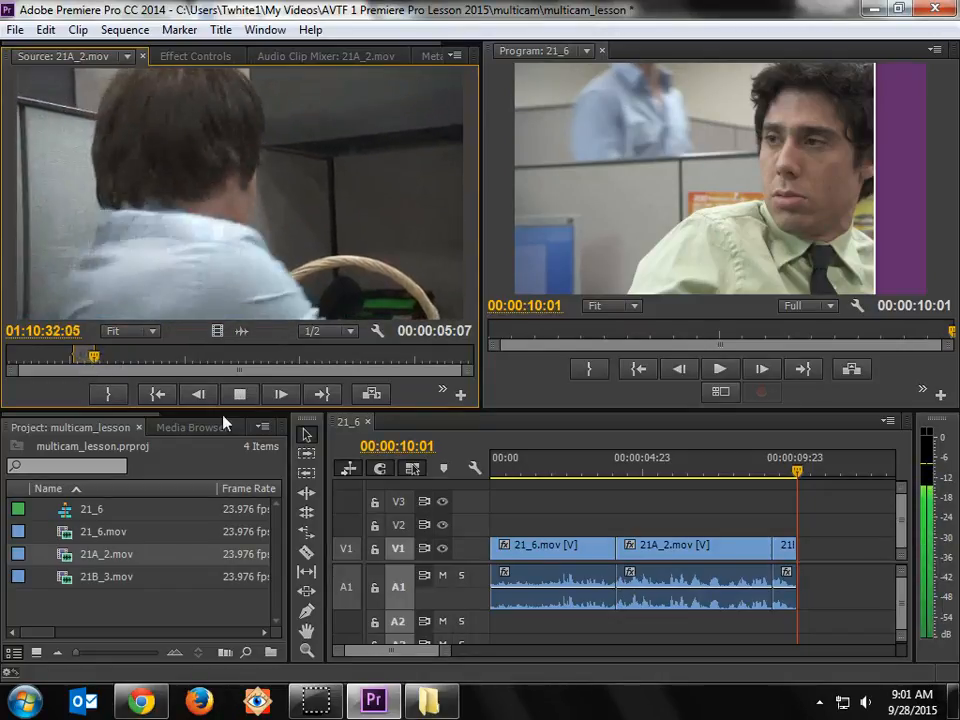
{"action": "key", "text": "i"}
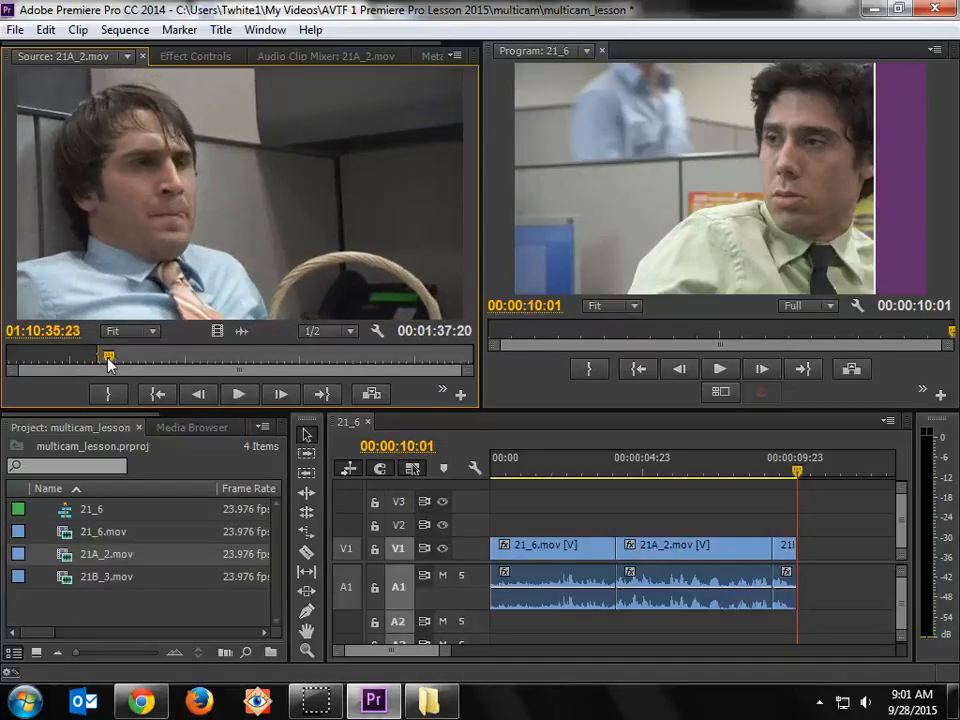
{"action": "left_click_drag", "start_coordinate": [107, 366], "coordinate": [93, 363]}
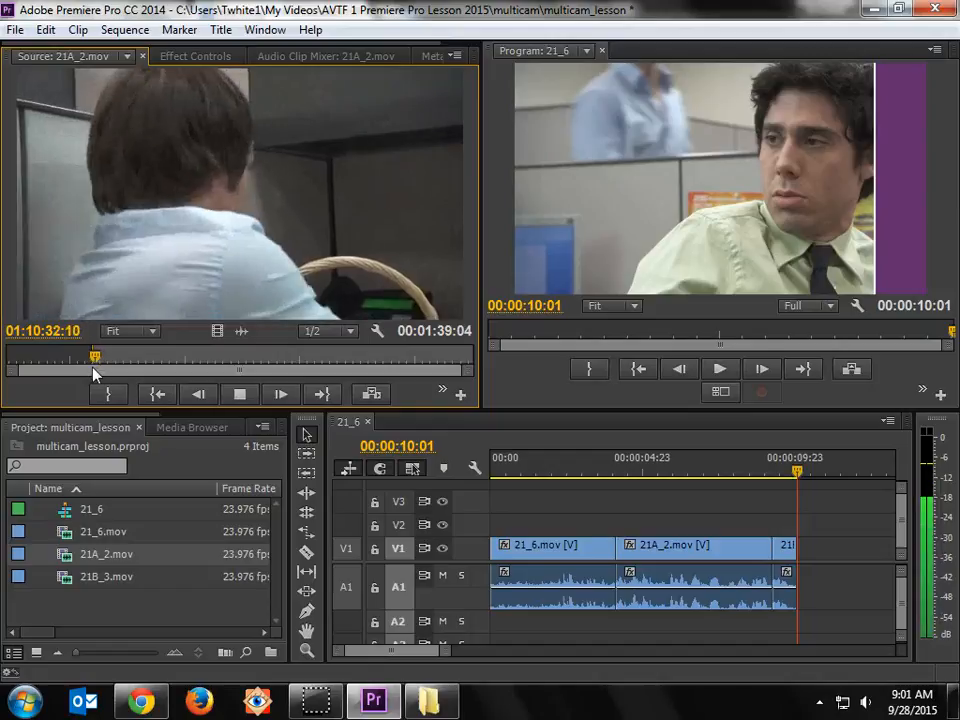
{"action": "key", "text": "i"}
{"action": "key", "text": "o"}
{"action": "key", "text": "space"}
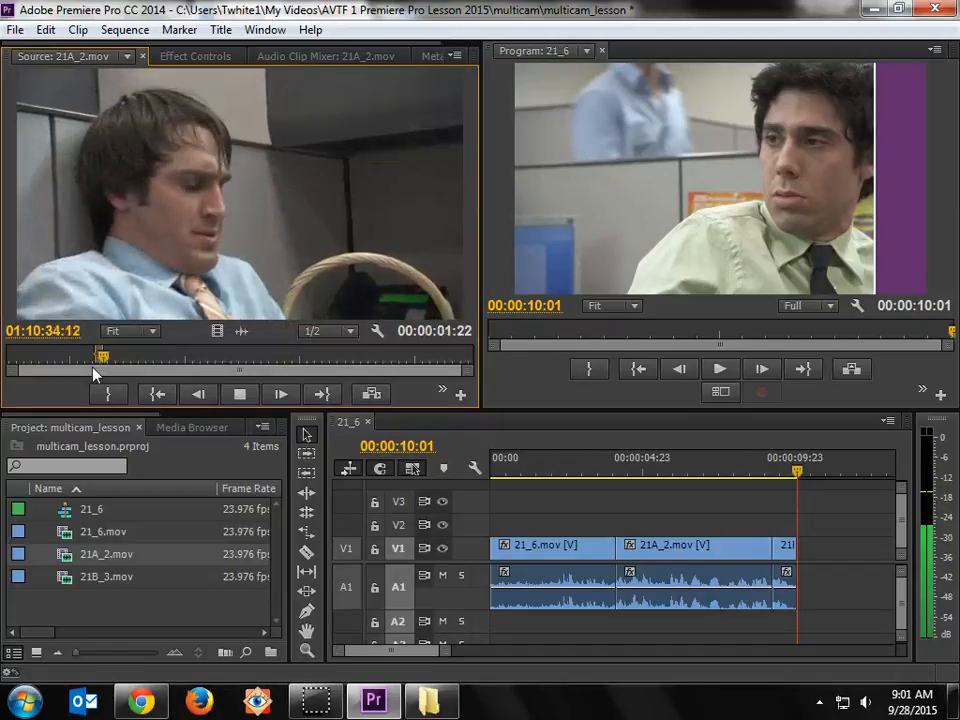
Step: Place the marked 21A_2.mov range after 21B_3.mov on track V1 with the gap ripple deleted, and play the cut from 00:00:08:07
{"action": "left_click_drag", "start_coordinate": [93, 295], "coordinate": [806, 556]}
{"action": "right_click", "coordinate": [800, 549]}
{"action": "left_click", "coordinate": [813, 575]}
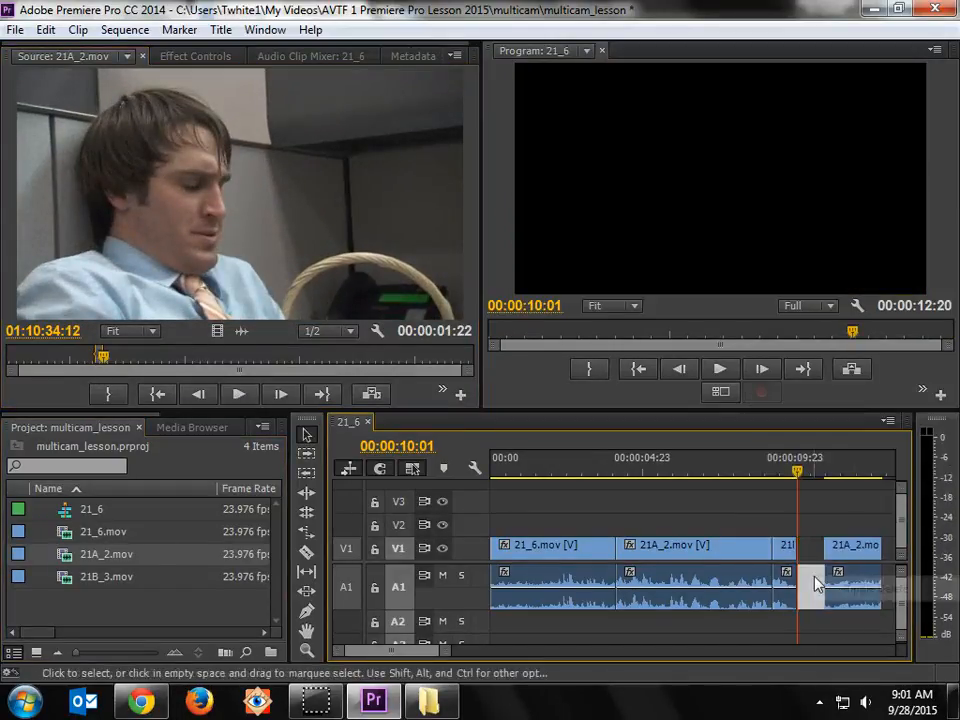
{"action": "right_click", "coordinate": [813, 576]}
{"action": "left_click", "coordinate": [836, 585]}
{"action": "left_click", "coordinate": [778, 474]}
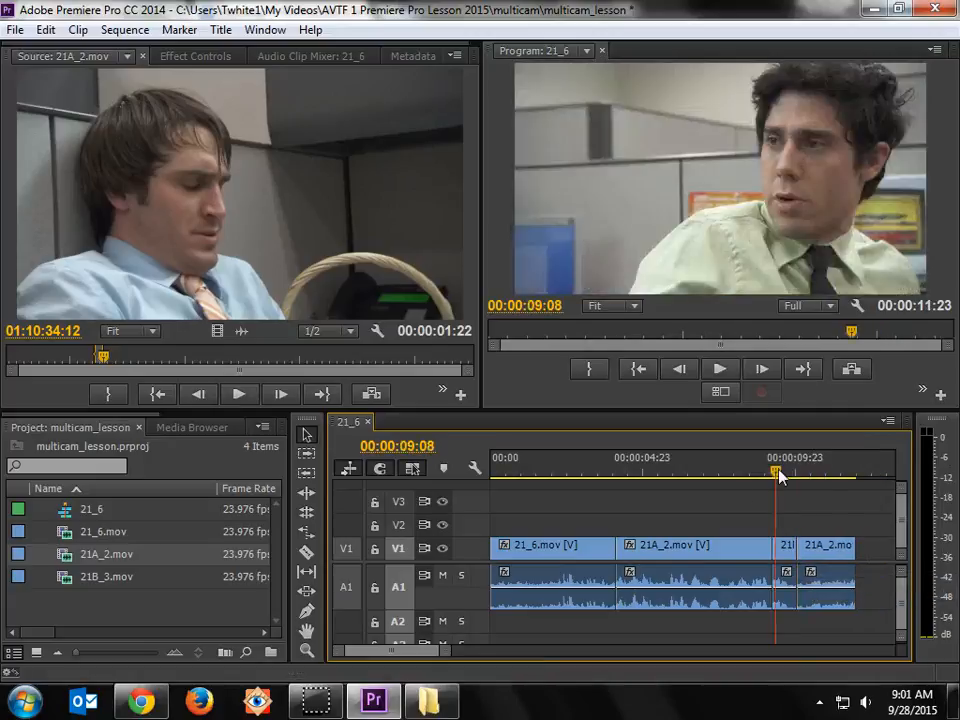
{"action": "left_click", "coordinate": [750, 477]}
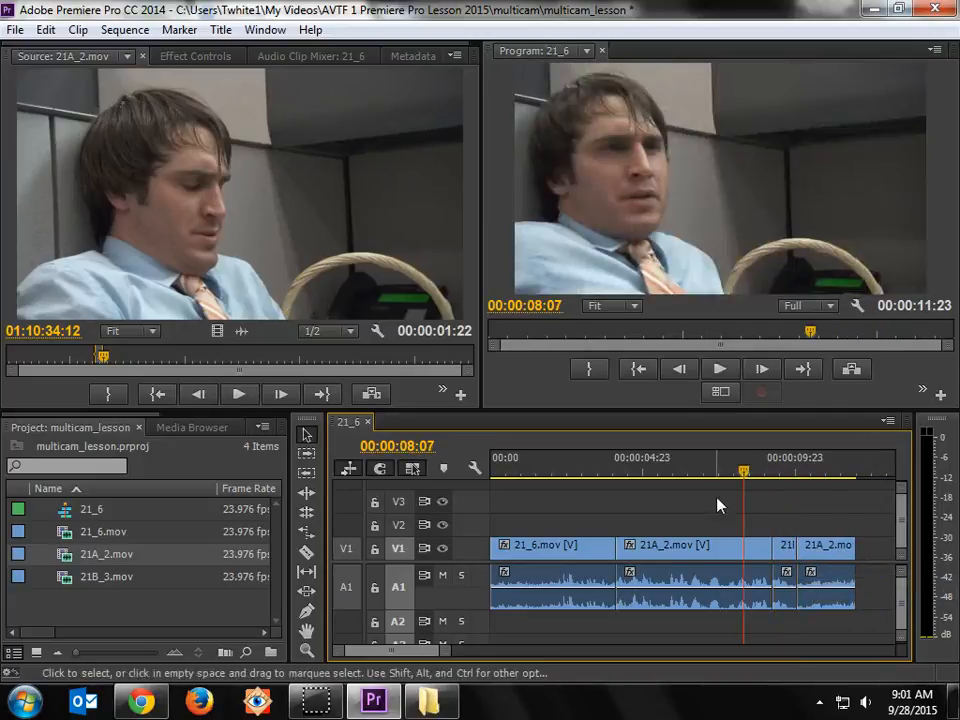
{"action": "key", "text": "space"}
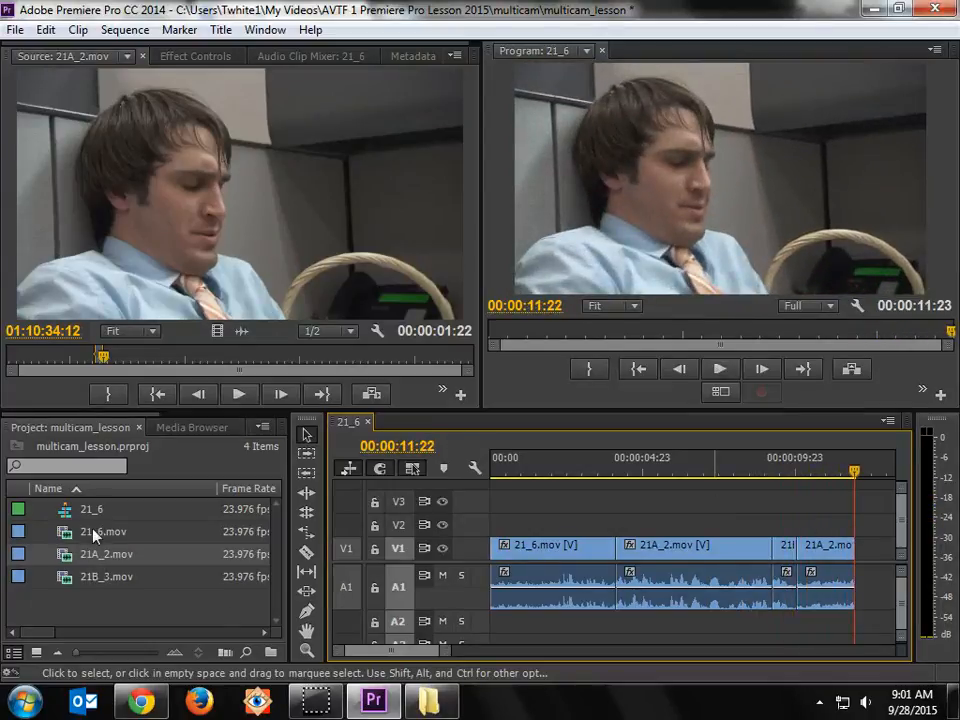
Step: Open 21_6.mov in the Source Monitor and mark In and Out points from about 01:07:01 to 01:07:04
{"action": "double_click", "coordinate": [62, 536]}
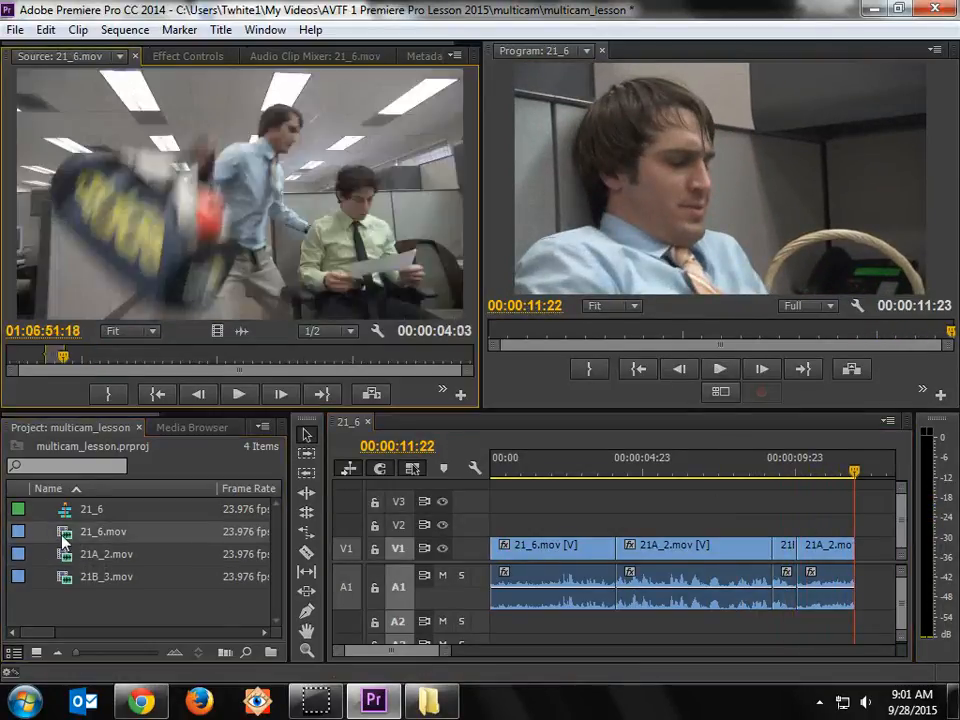
{"action": "left_click", "coordinate": [147, 363]}
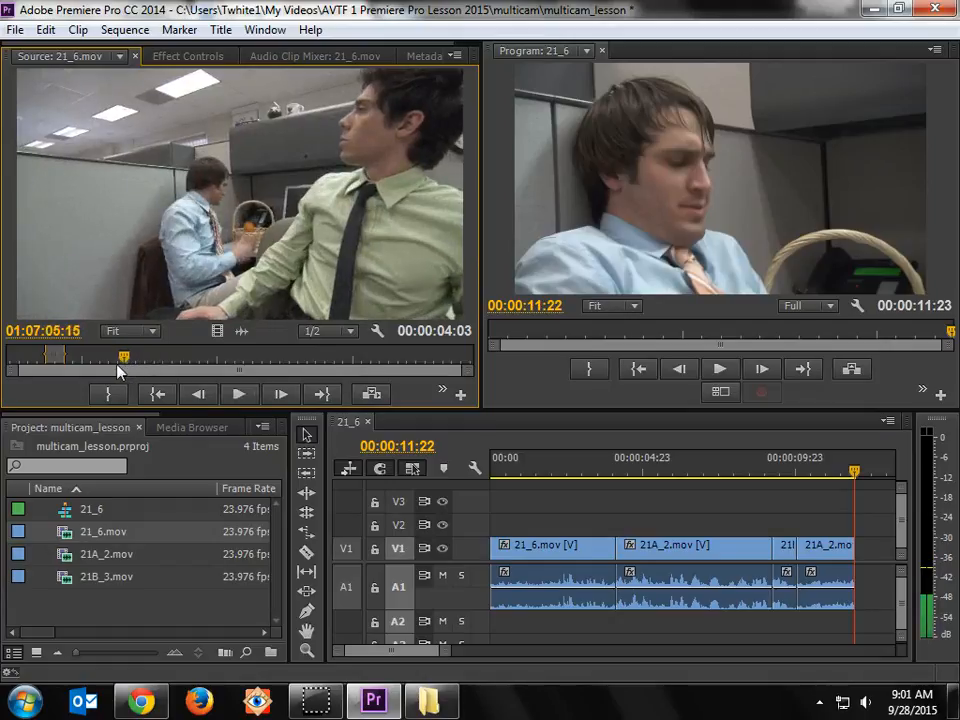
{"action": "key", "text": "space"}
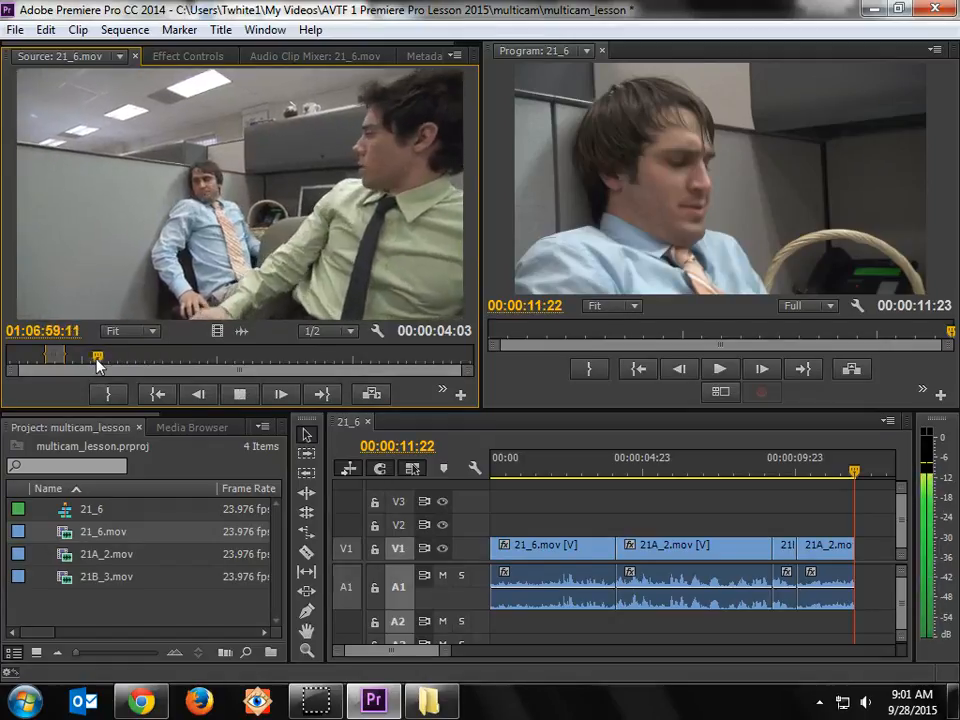
{"action": "key", "text": "ctrl+shift+x"}
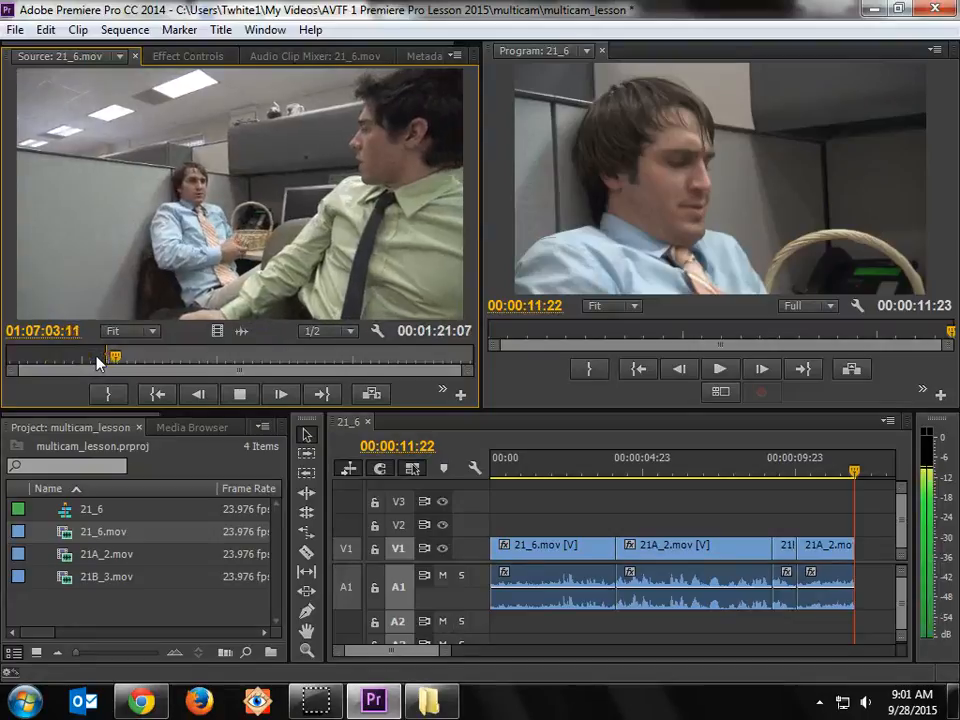
{"action": "key", "text": "i"}
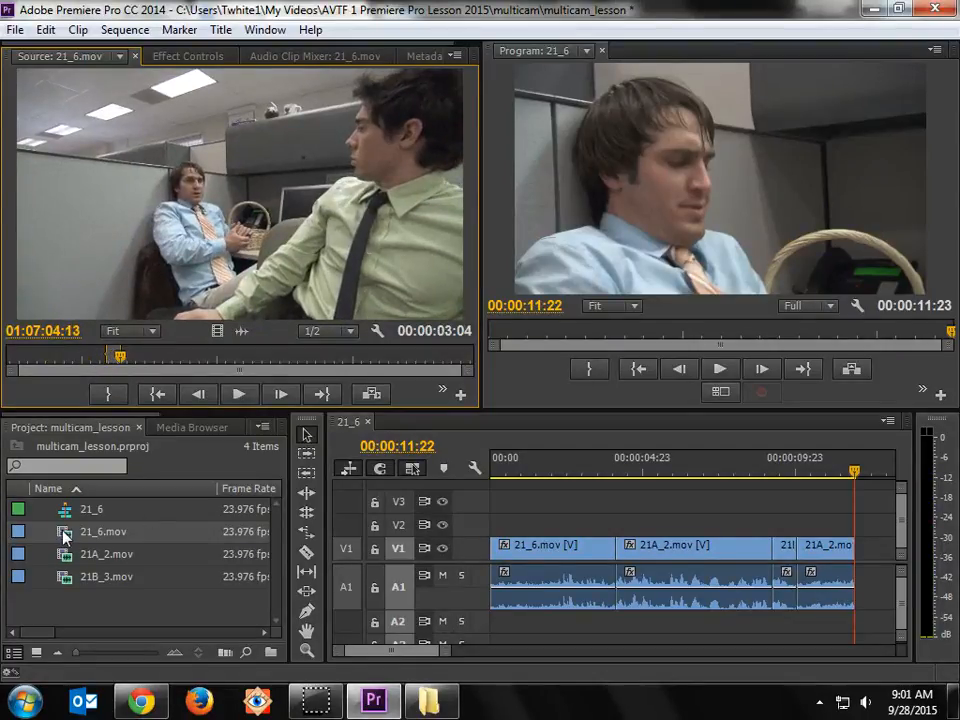
Step: Place the marked 21_6.mov range after the last 21A_2.mov clip with the gap ripple deleted, and play the sequence from its start
{"action": "left_click_drag", "start_coordinate": [832, 474], "coordinate": [876, 556]}
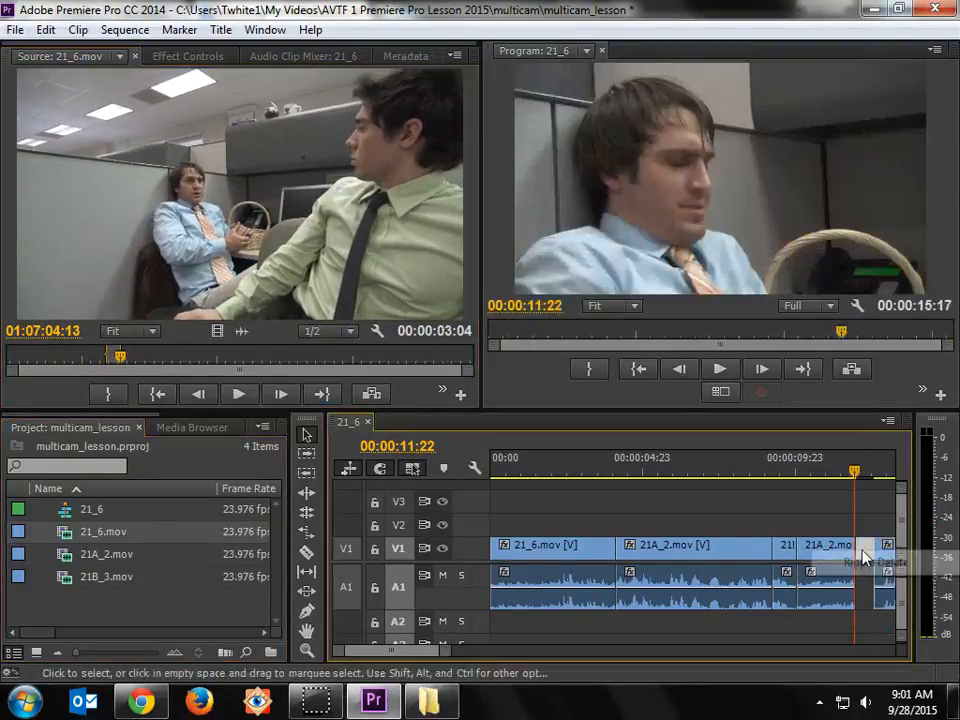
{"action": "right_click", "coordinate": [861, 549]}
{"action": "left_click", "coordinate": [872, 563]}
{"action": "key", "text": "Home"}
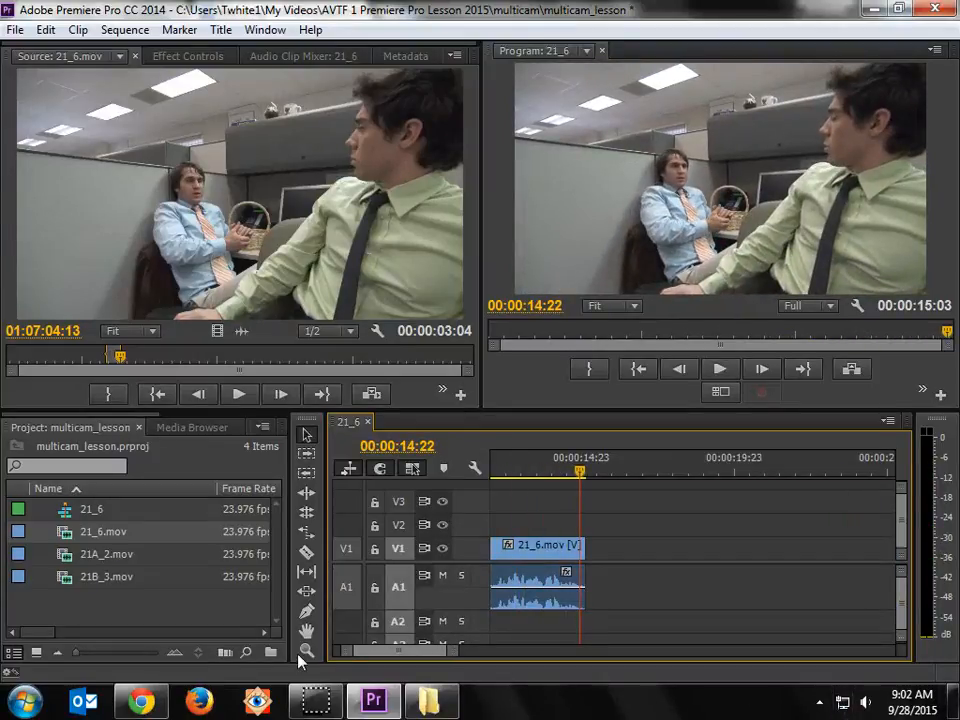
Step: Reopen 21A_2.mov in the Source Monitor and mark In and Out points from about 01:10:38 to 01:10:42
{"action": "left_click", "coordinate": [70, 559]}
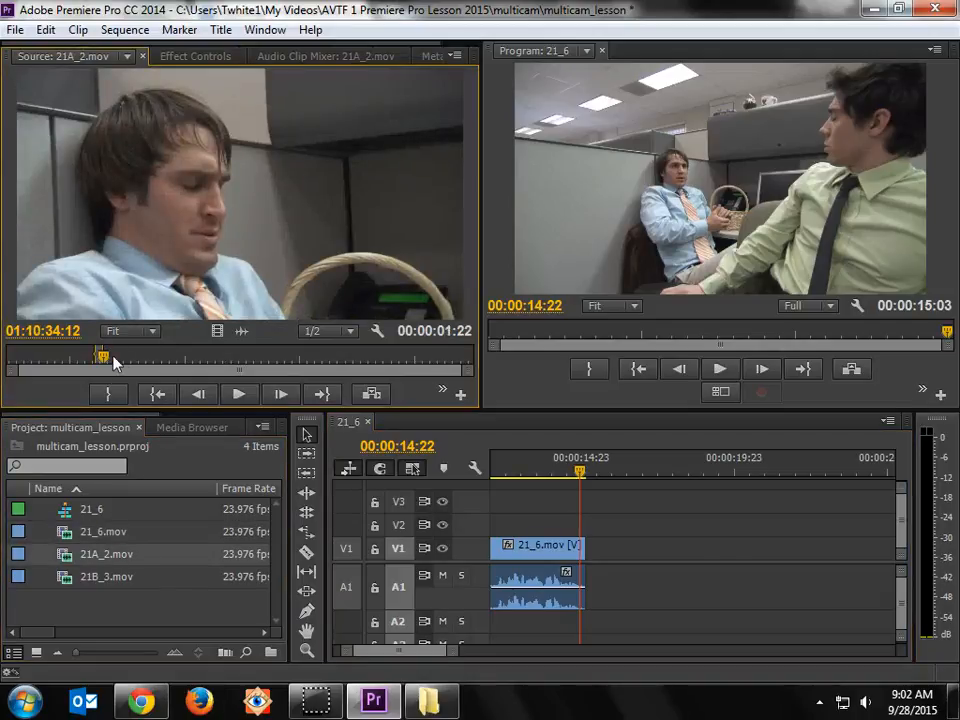
{"action": "left_click_drag", "start_coordinate": [113, 363], "coordinate": [133, 360]}
{"action": "key", "text": "space"}
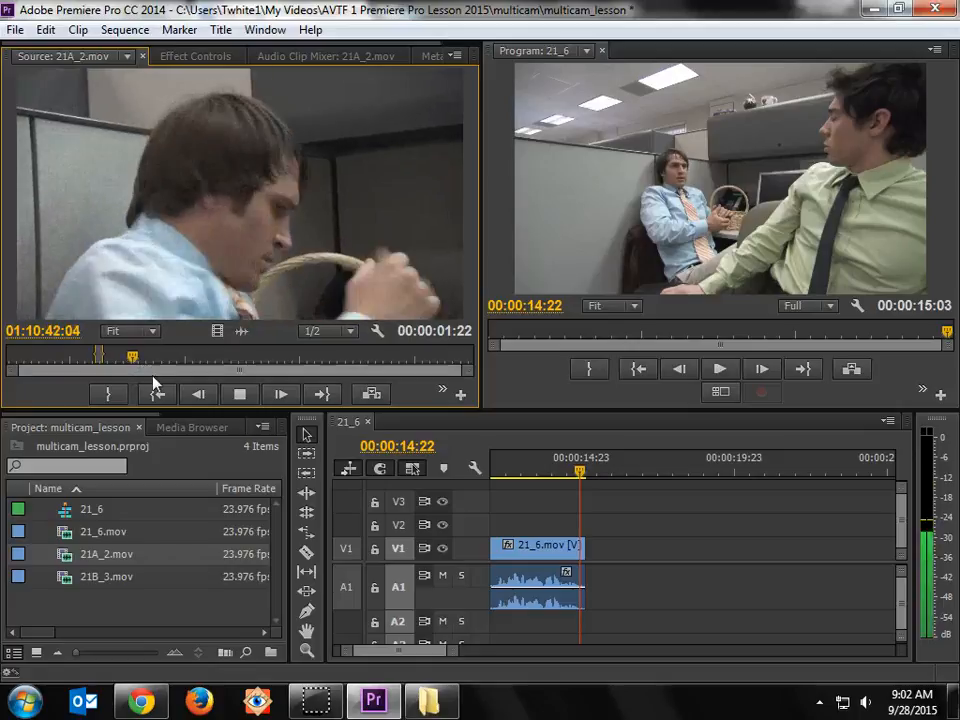
{"action": "left_click_drag", "start_coordinate": [133, 360], "coordinate": [111, 364]}
{"action": "key", "text": "space"}
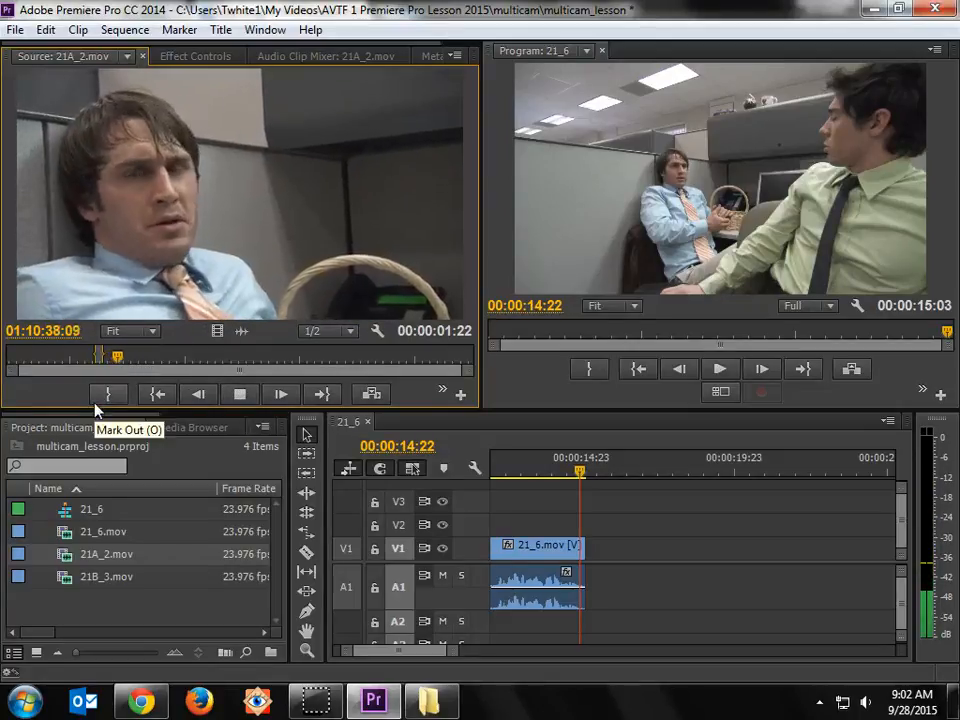
{"action": "key", "text": "i"}
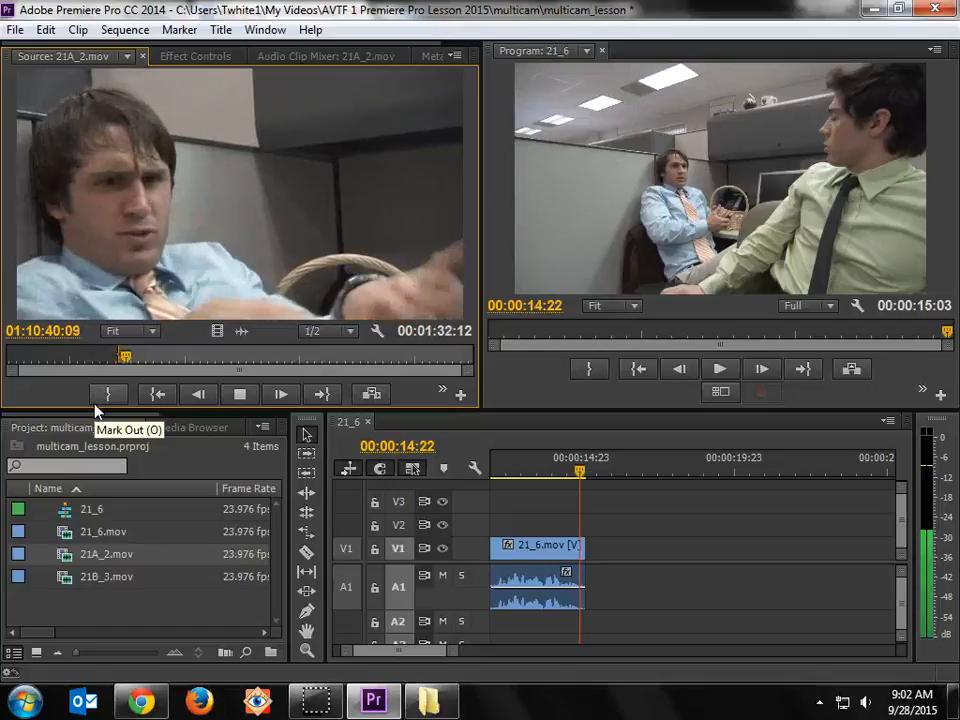
{"action": "key", "text": "o"}
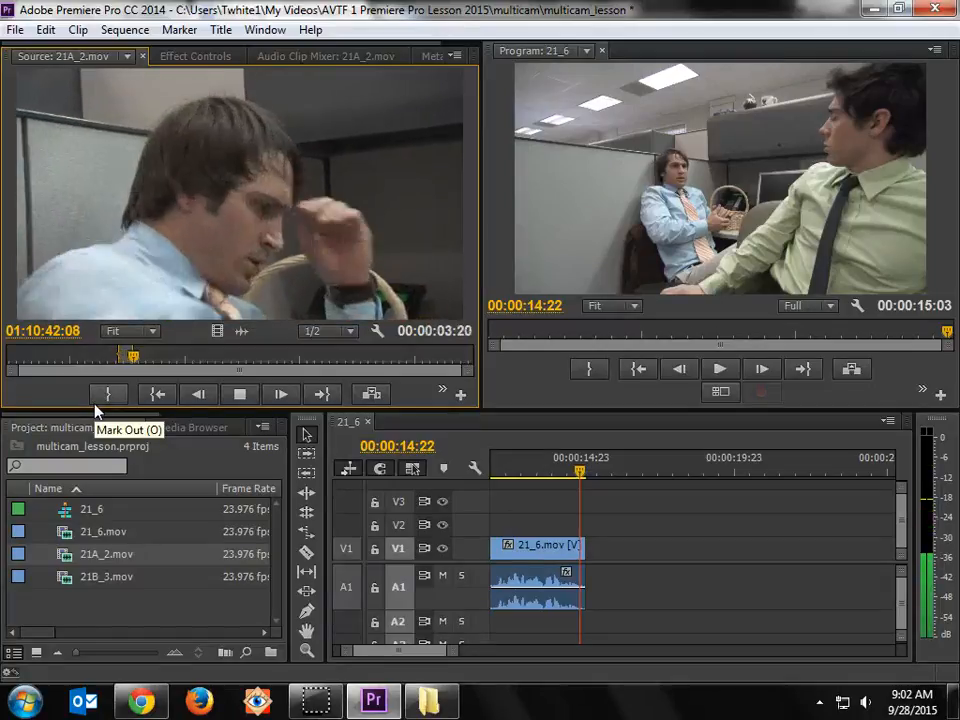
{"action": "key", "text": "space"}
Step: Place the marked 21A_2.mov range directly after the last 21_6.mov clip on track V1 and play the cut between them
{"action": "left_click_drag", "start_coordinate": [64, 553], "coordinate": [612, 562]}
{"action": "left_click", "coordinate": [668, 566]}
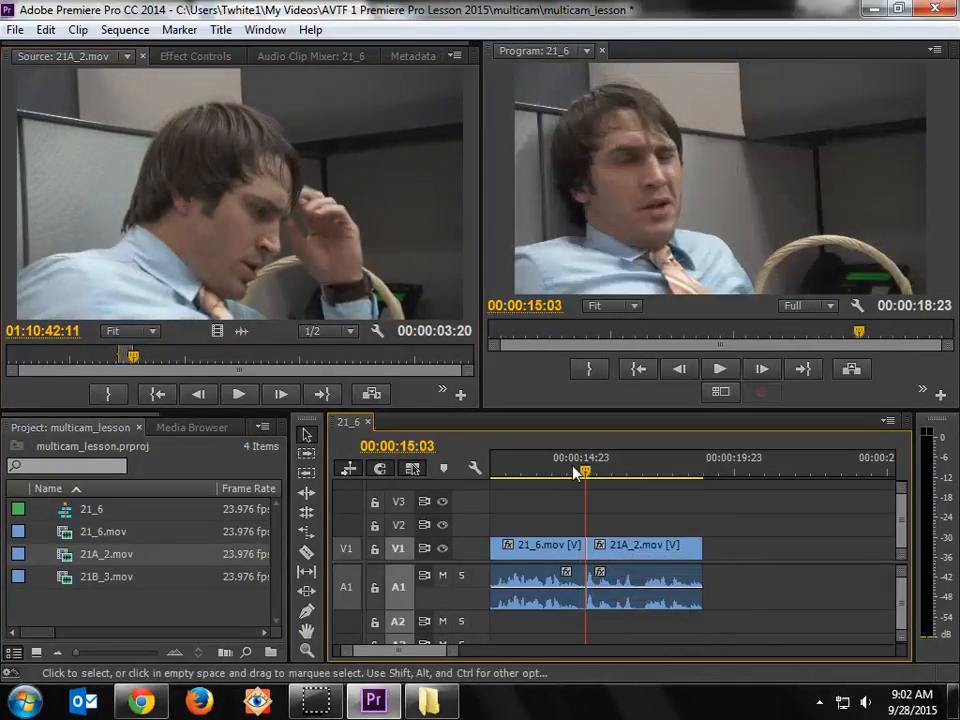
{"action": "left_click_drag", "start_coordinate": [576, 473], "coordinate": [537, 479]}
{"action": "key", "text": "space"}
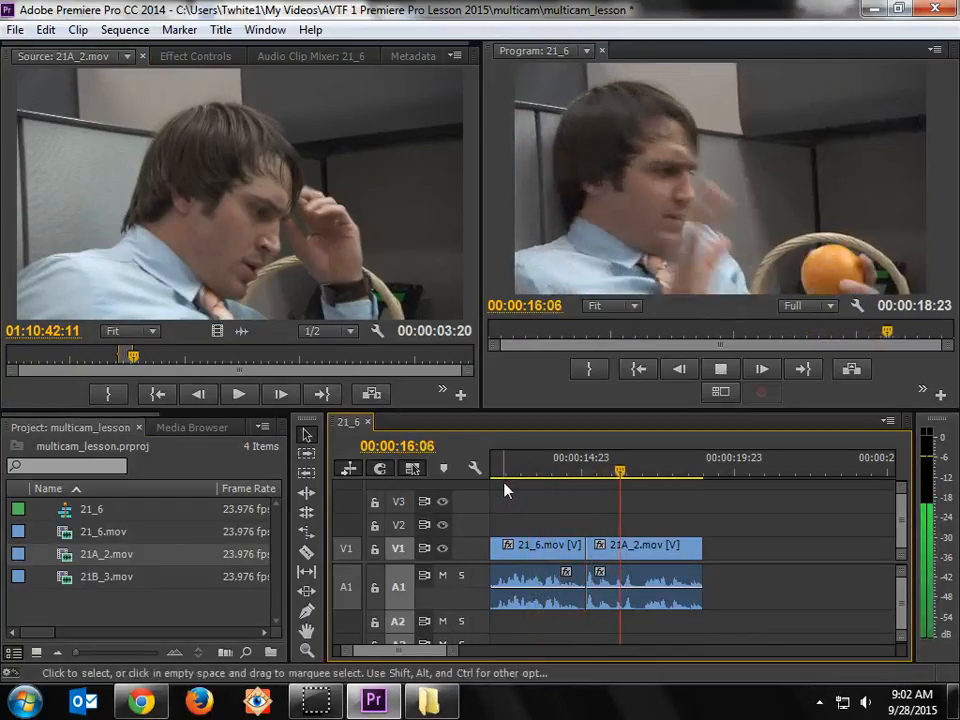
{"action": "key", "text": "space"}
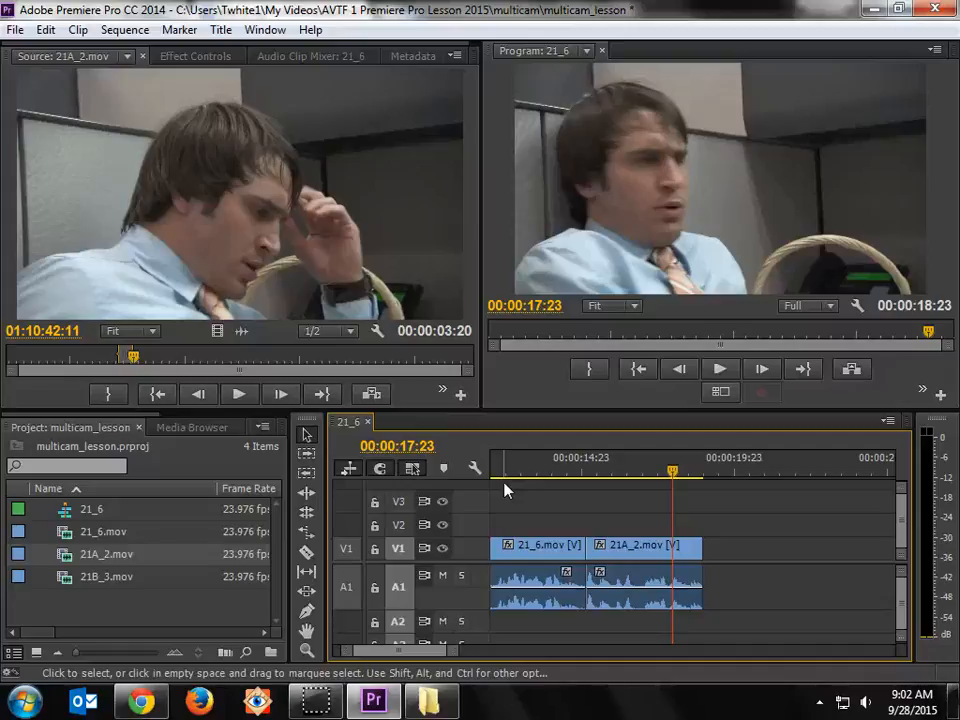
{"action": "left_click_drag", "start_coordinate": [531, 468], "coordinate": [528, 472]}
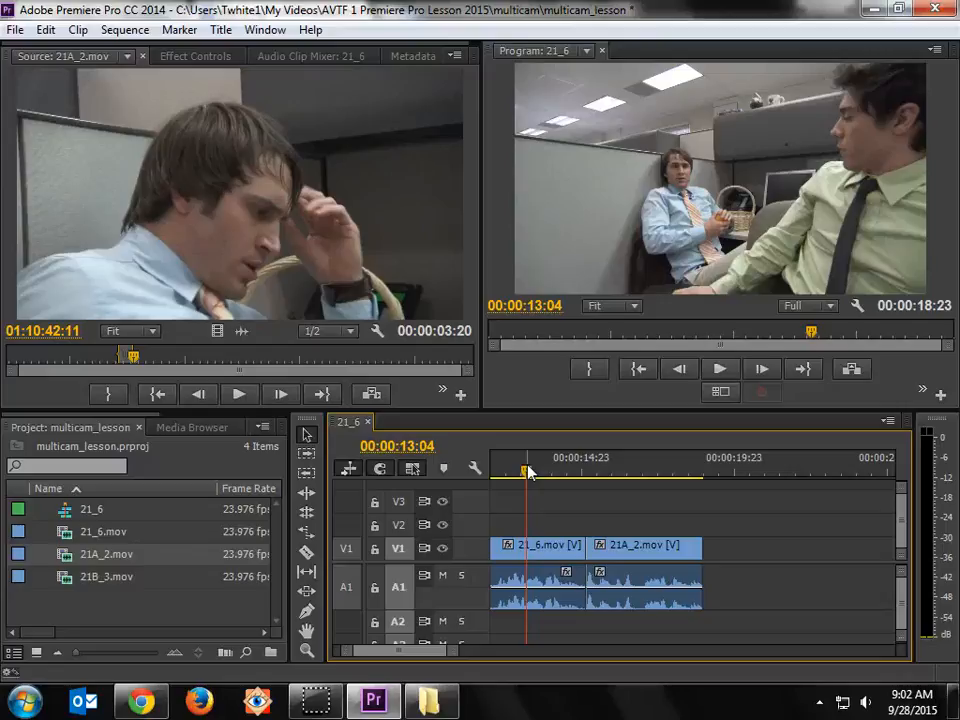